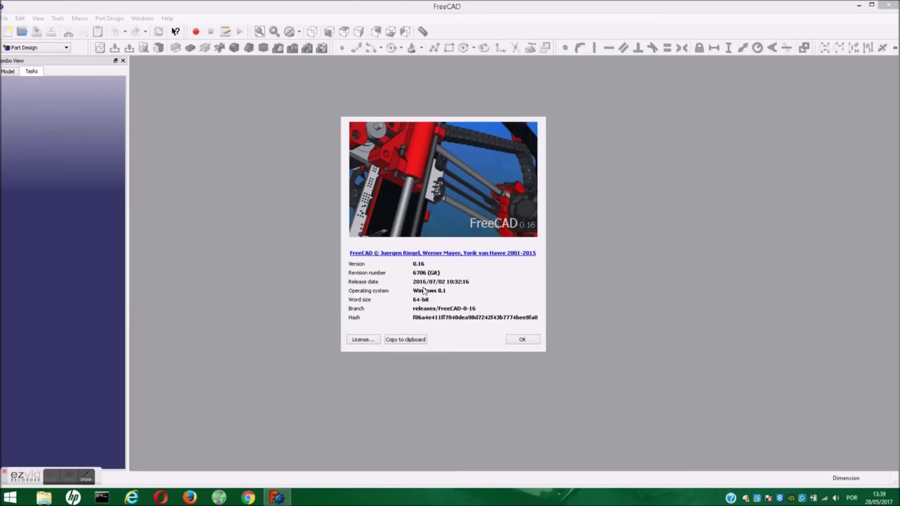
# Dismiss the About FreeCAD box and start a new Unnamed document.
pyautogui.click(509, 342)
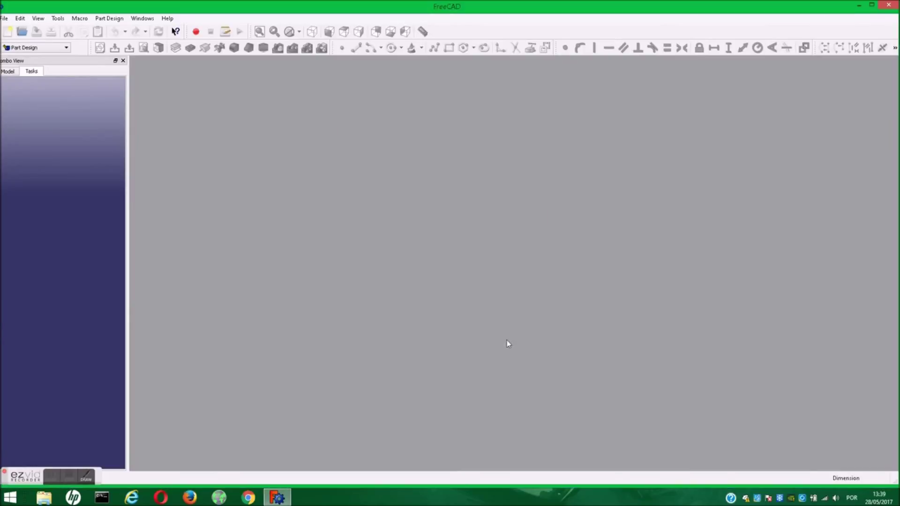
pyautogui.click(8, 32)
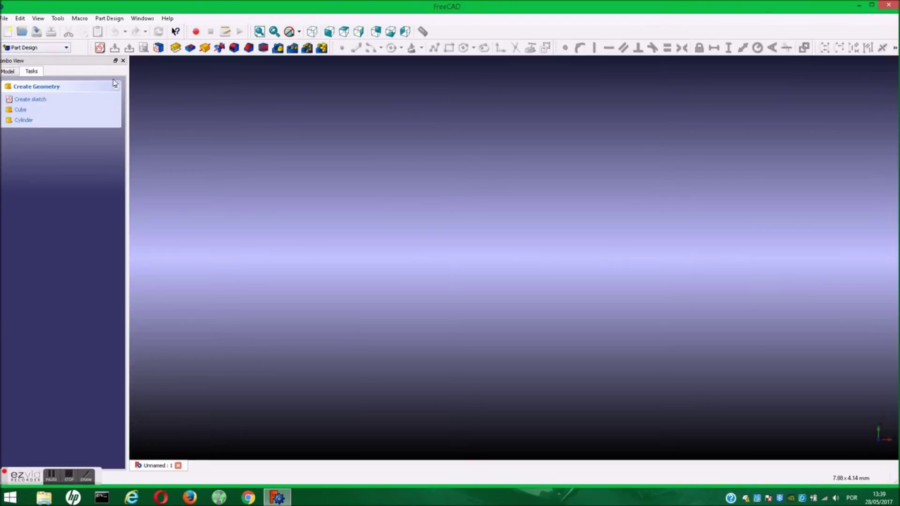
# Start a sketch on the XY plane and draw a circle near the origin.
pyautogui.click(100, 48)
pyautogui.click(426, 283)
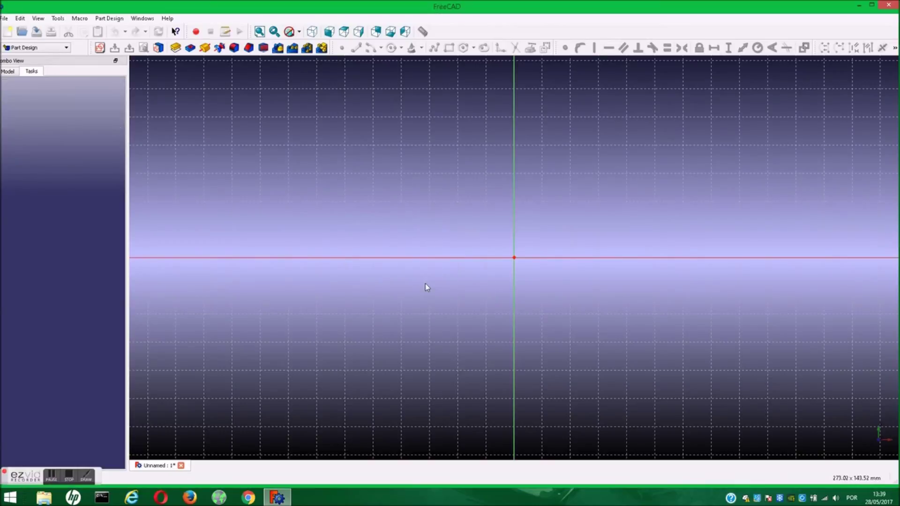
pyautogui.click(392, 48)
pyautogui.click(462, 236)
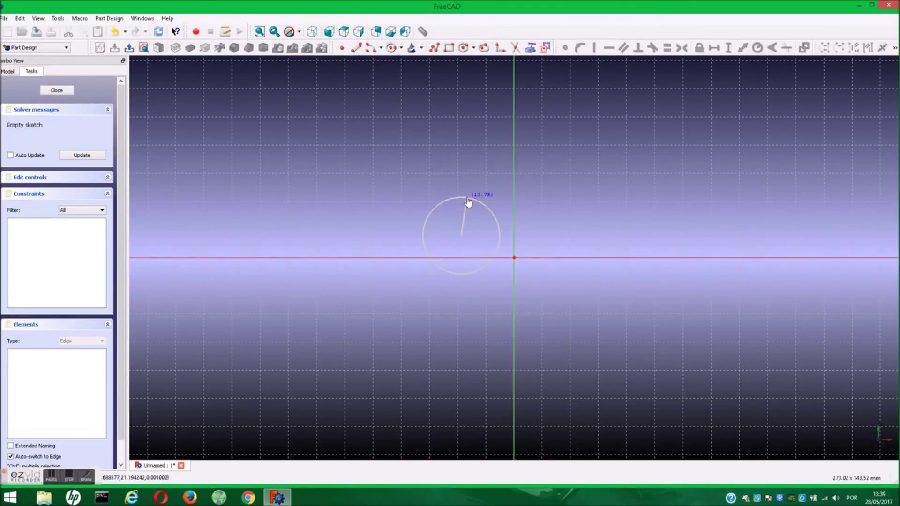
pyautogui.click(468, 199)
pyautogui.rightClick(462, 241)
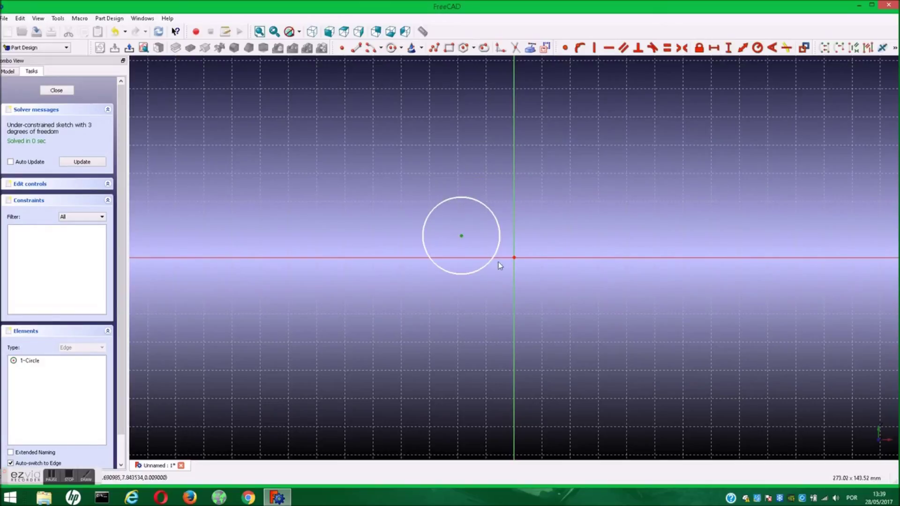
# Make the circle's centre coincident with the origin, give it a 12,75 mm radius, and close the sketch.
pyautogui.click(515, 257)
pyautogui.click(565, 48)
pyautogui.click(537, 225)
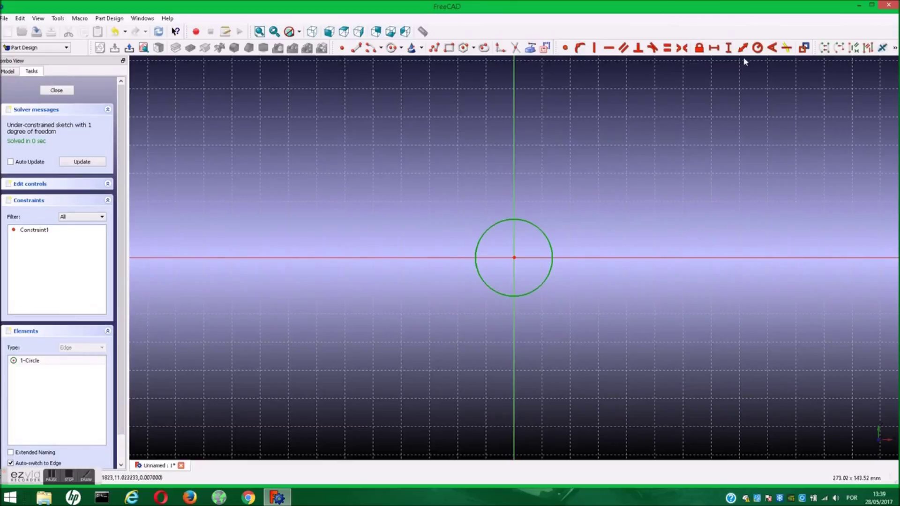
pyautogui.click(758, 48)
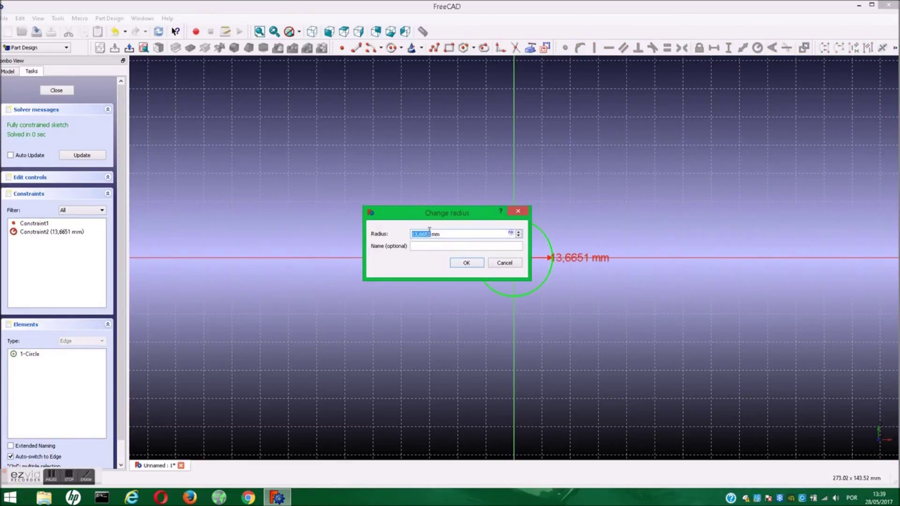
pyautogui.write('25.5/2')
pyautogui.press('Return')
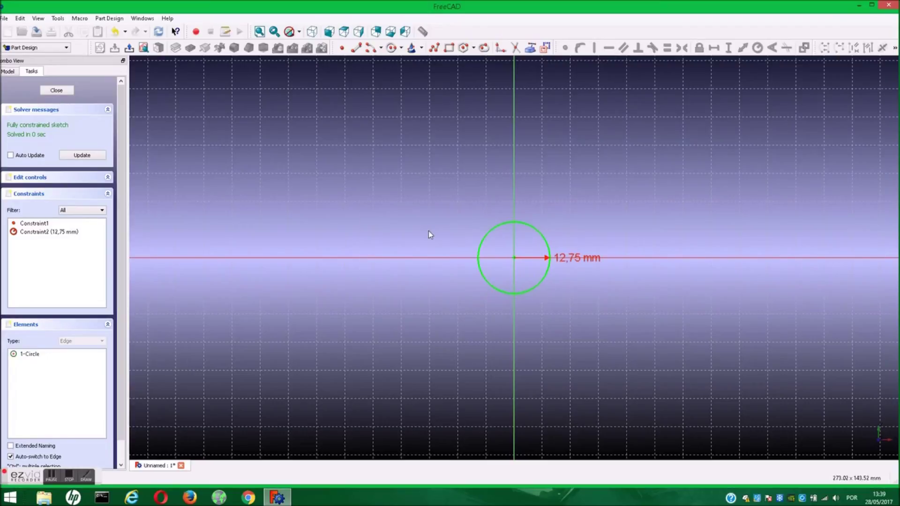
pyautogui.click(56, 90)
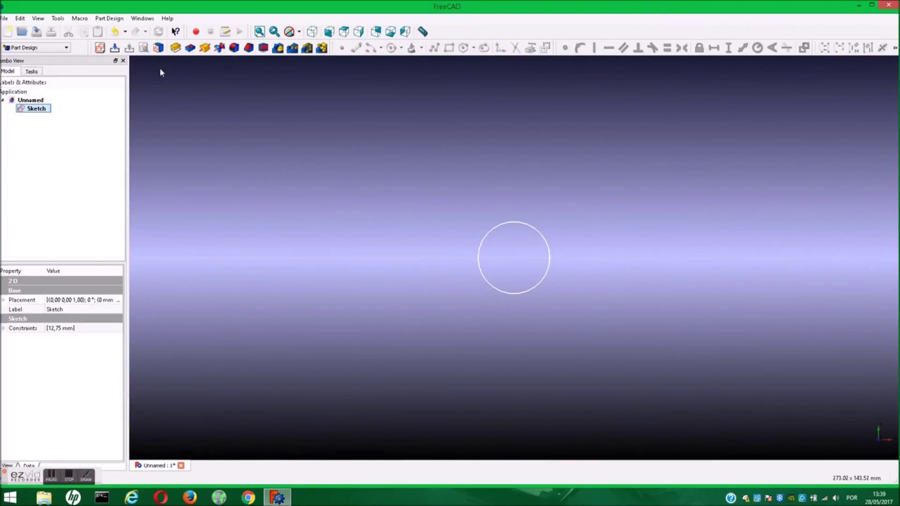
pyautogui.click(175, 47)
# Pad the circle sketch, then edit the Pad length to 8 mm.
pyautogui.click(67, 138)
pyautogui.write('8')
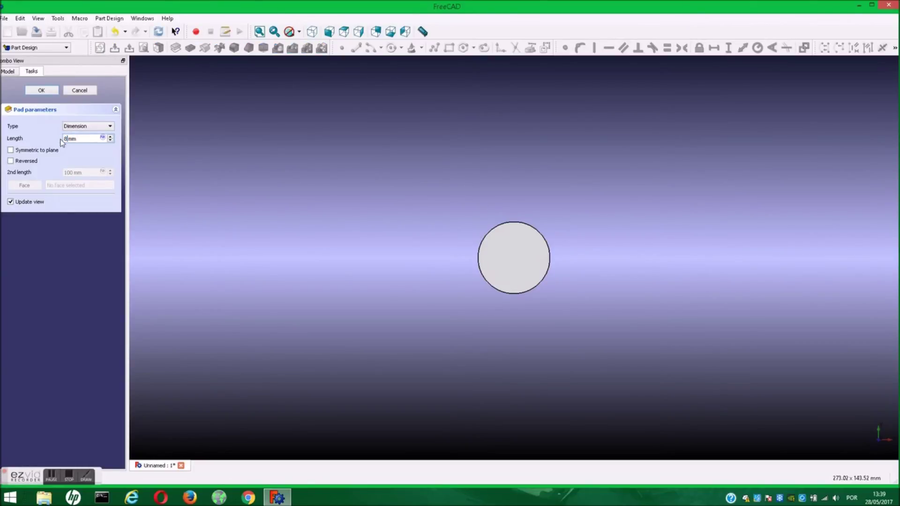
pyautogui.click(46, 92)
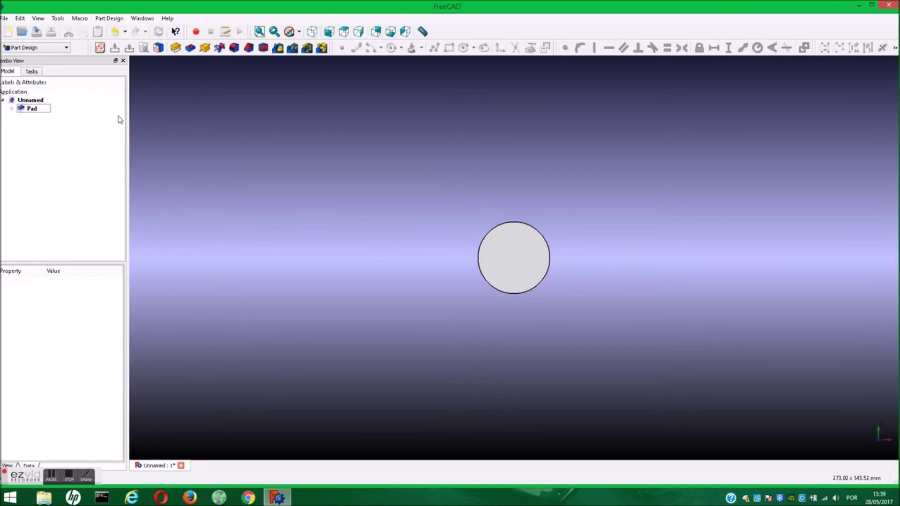
pyautogui.doubleClick(31, 109)
pyautogui.write('8')
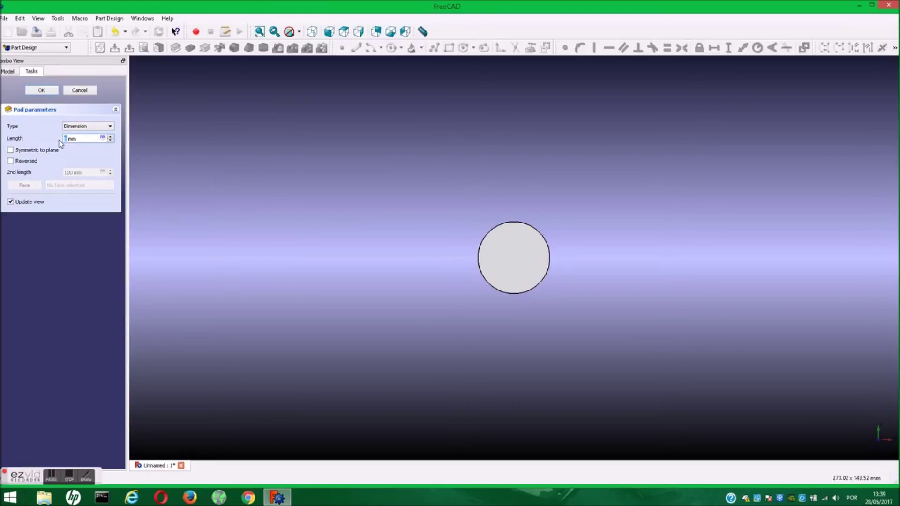
pyautogui.click(41, 90)
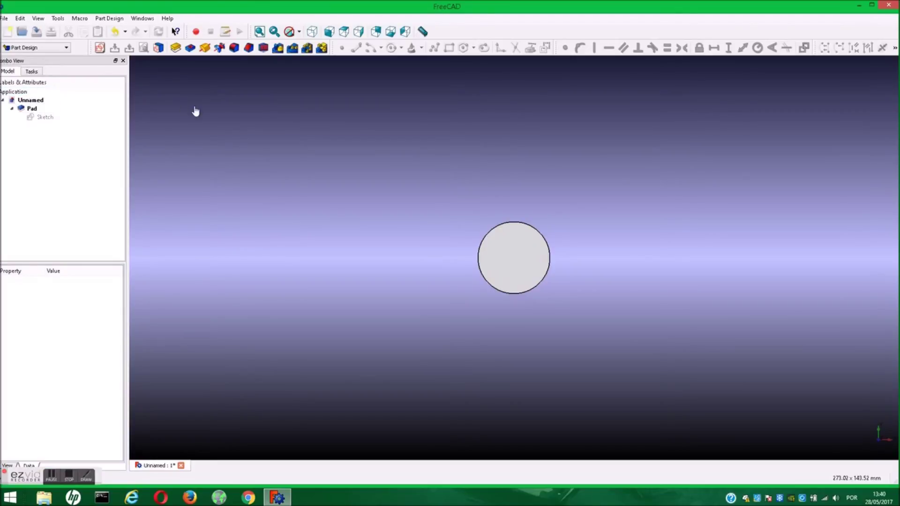
pyautogui.moveTo(472, 295)
pyautogui.mouseDown(button='middle')
pyautogui.moveTo(519, 324)
pyautogui.moveTo(508, 281)
pyautogui.mouseUp(button='middle')
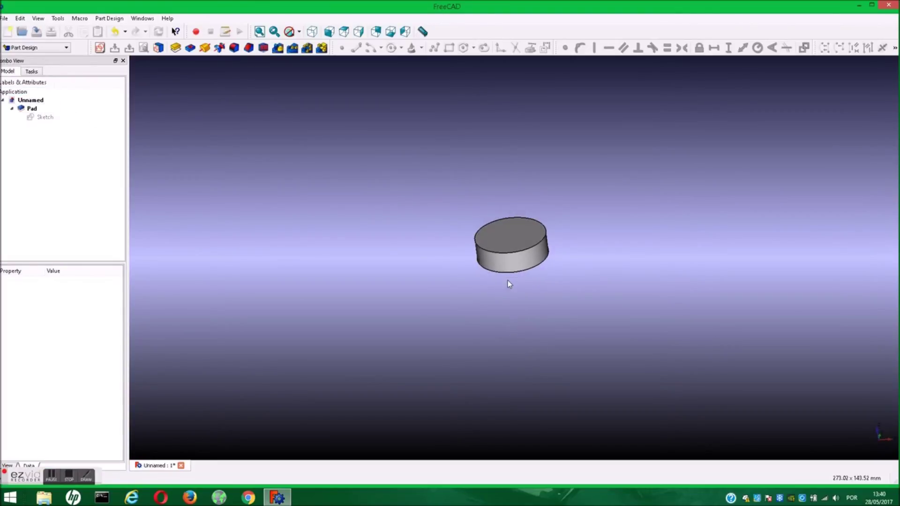
# Fillet the top edge of the 8 mm disc.
pyautogui.click(512, 253)
pyautogui.click(234, 47)
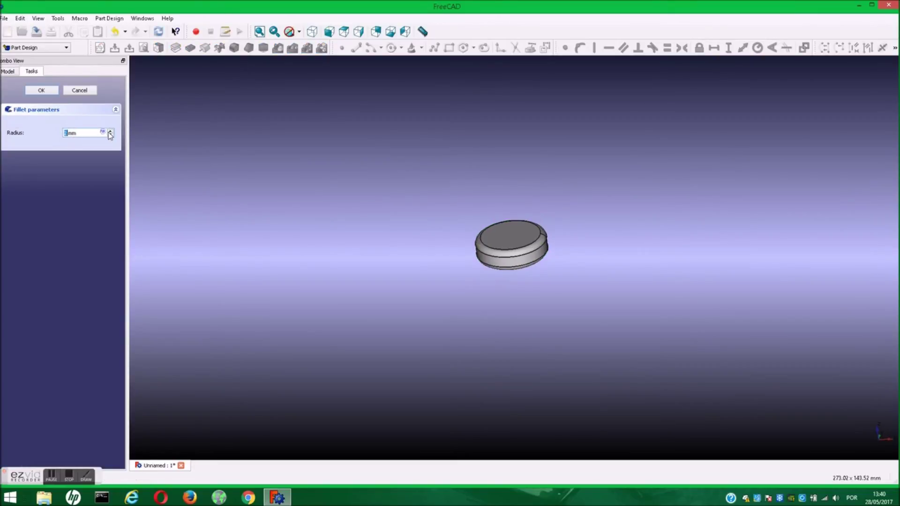
pyautogui.click(48, 93)
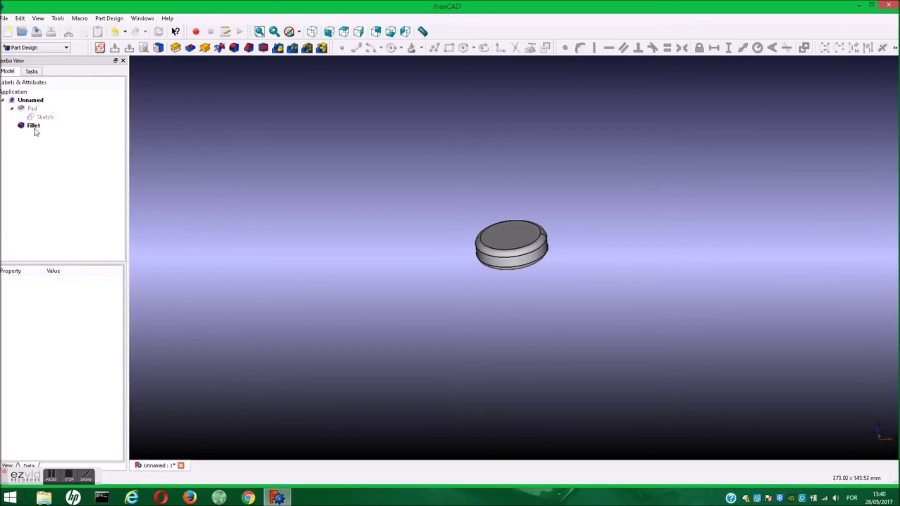
pyautogui.click(65, 49)
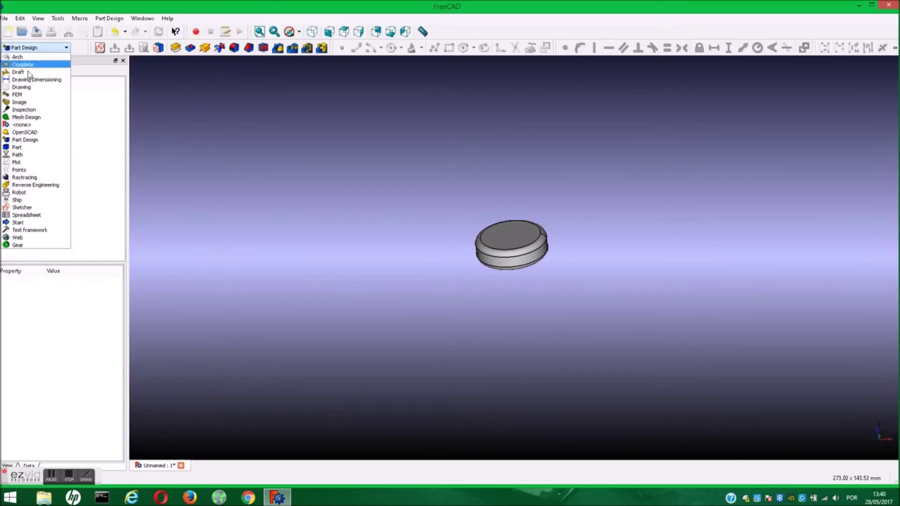
# In the Part workbench, add a Sphere and set its radius to 17 mm.
pyautogui.click(16, 147)
pyautogui.click(129, 48)
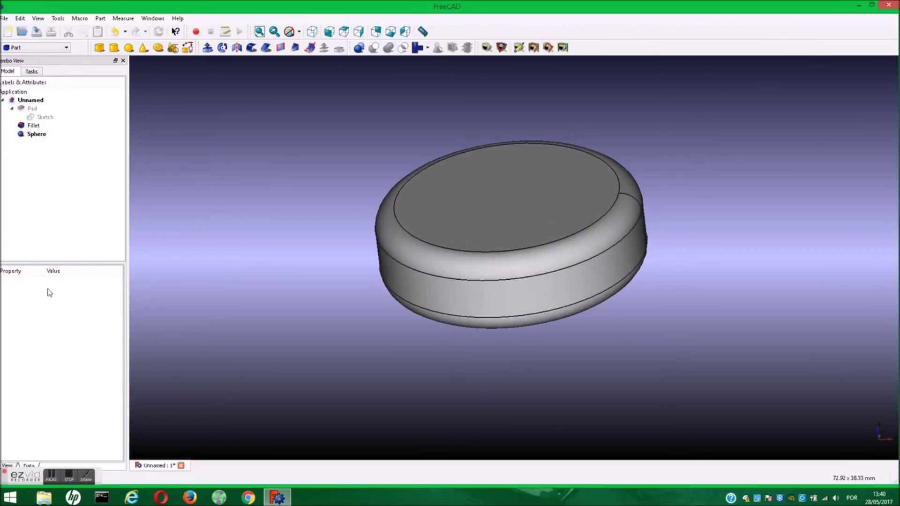
pyautogui.click(17, 134)
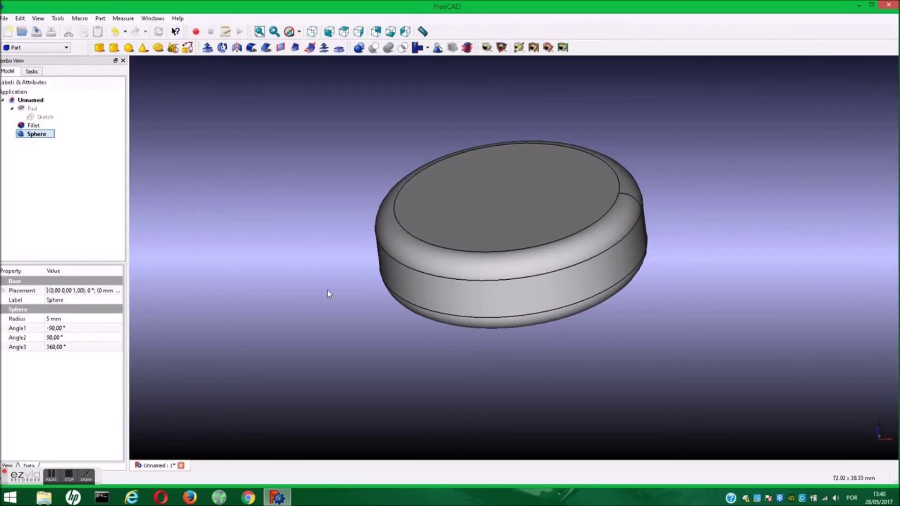
pyautogui.moveTo(367, 384); pyautogui.dragTo(364, 316, button='middle')
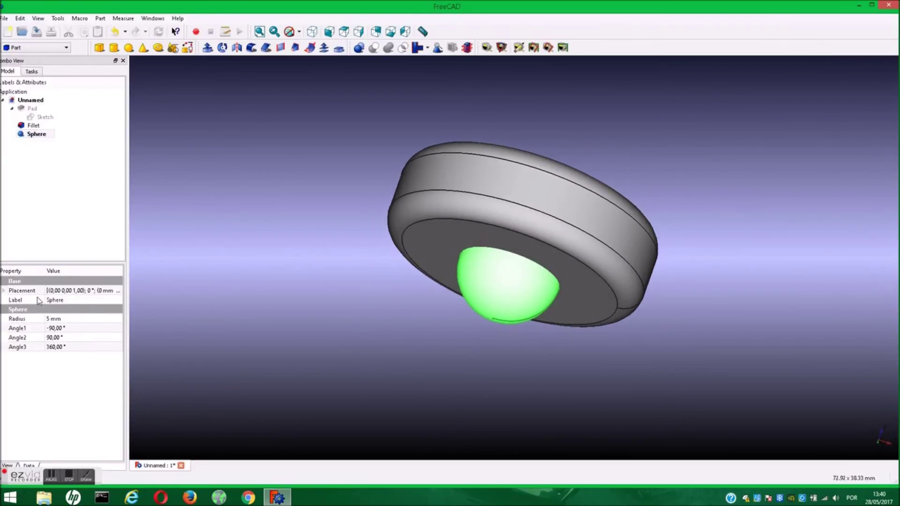
pyautogui.click(50, 319)
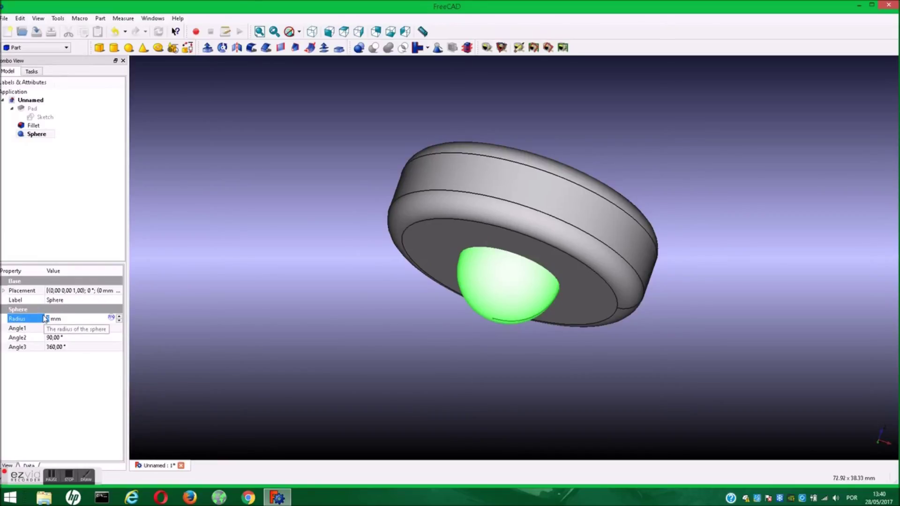
pyautogui.write('17')
pyautogui.click(177, 347)
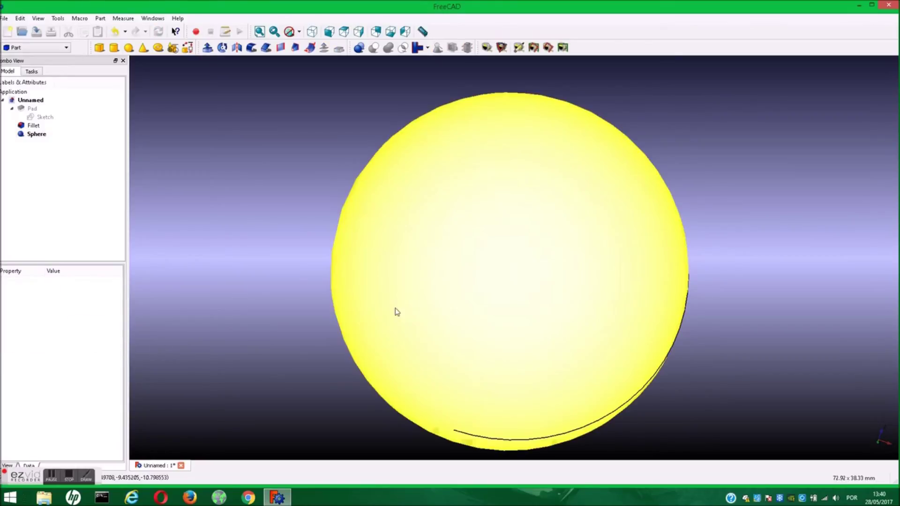
# Set the sphere's Angle3 to 80° and view the part from the top.
pyautogui.click(394, 309)
pyautogui.click(56, 348)
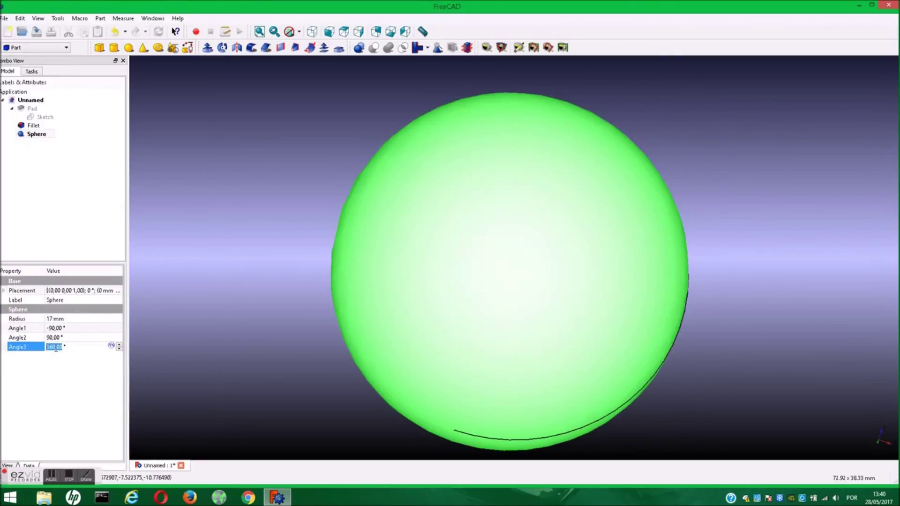
pyautogui.click(52, 347)
pyautogui.write('3')
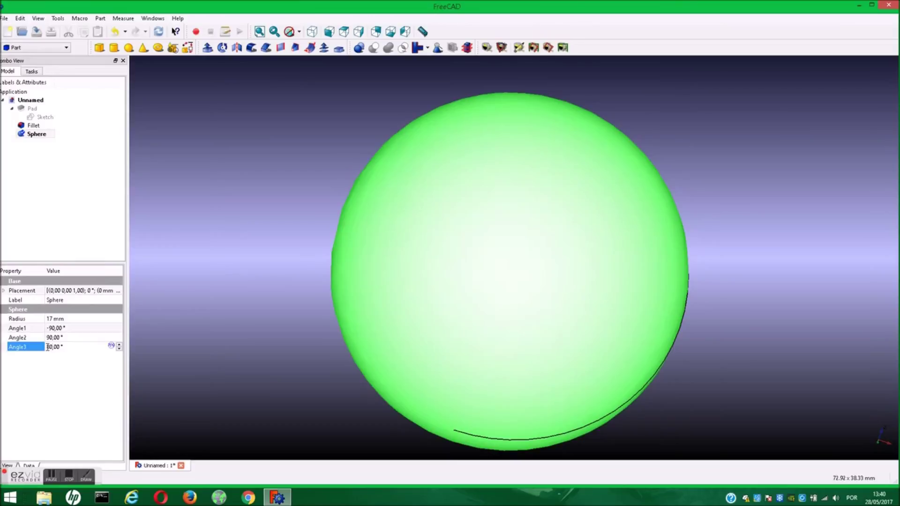
pyautogui.press('Return')
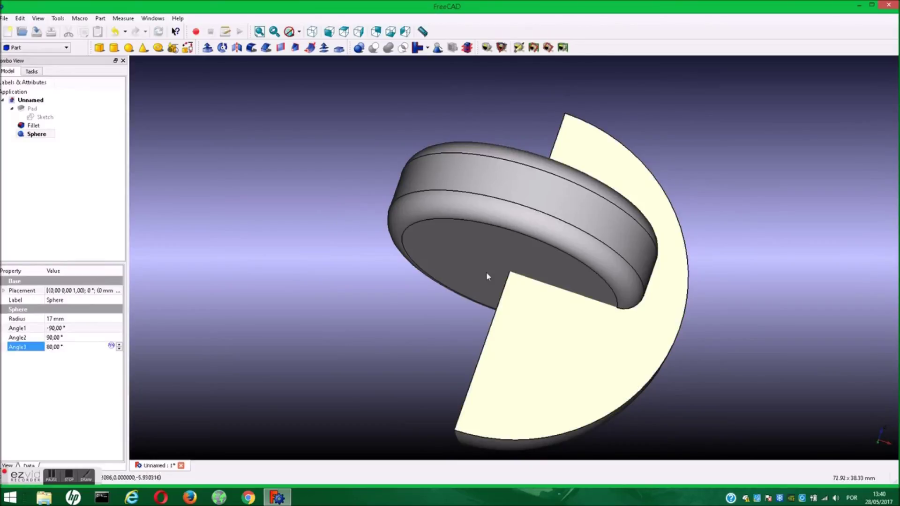
pyautogui.click(344, 32)
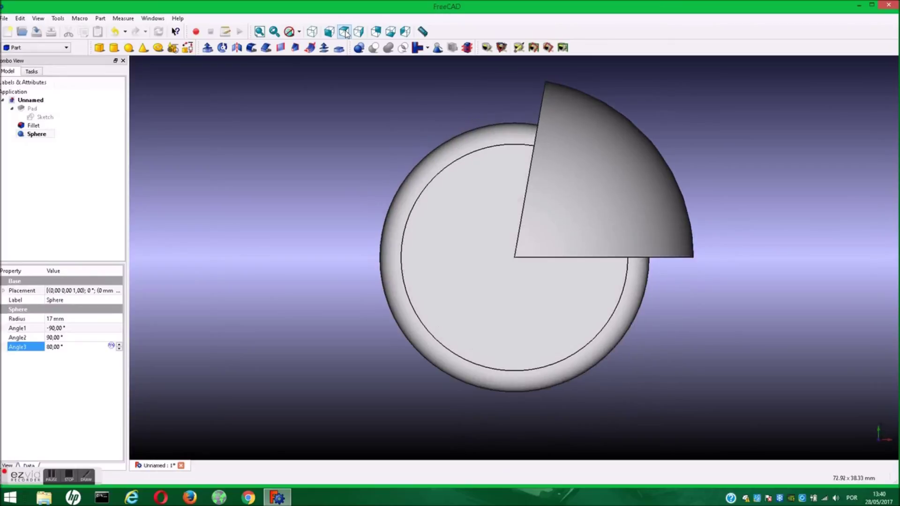
# In Placement with incremental changes on, rotate the wedge -40° about Z.
pyautogui.click(117, 291)
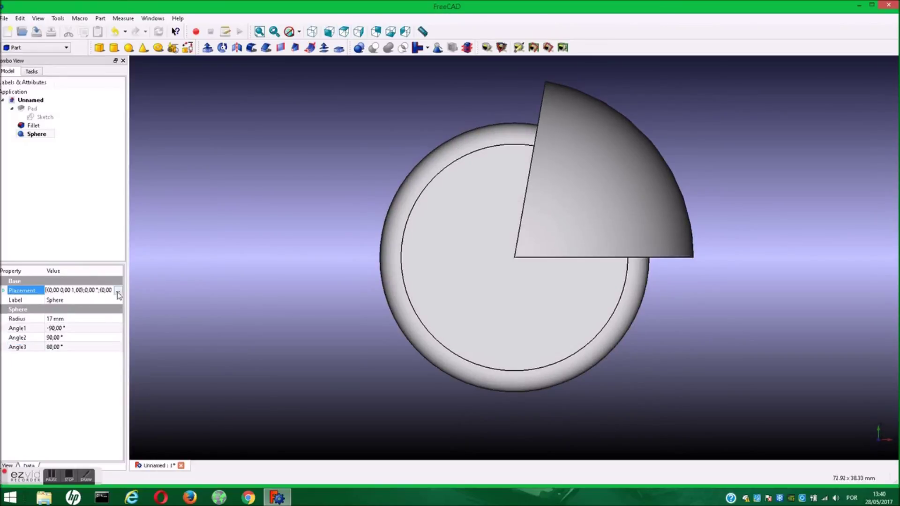
pyautogui.click(11, 279)
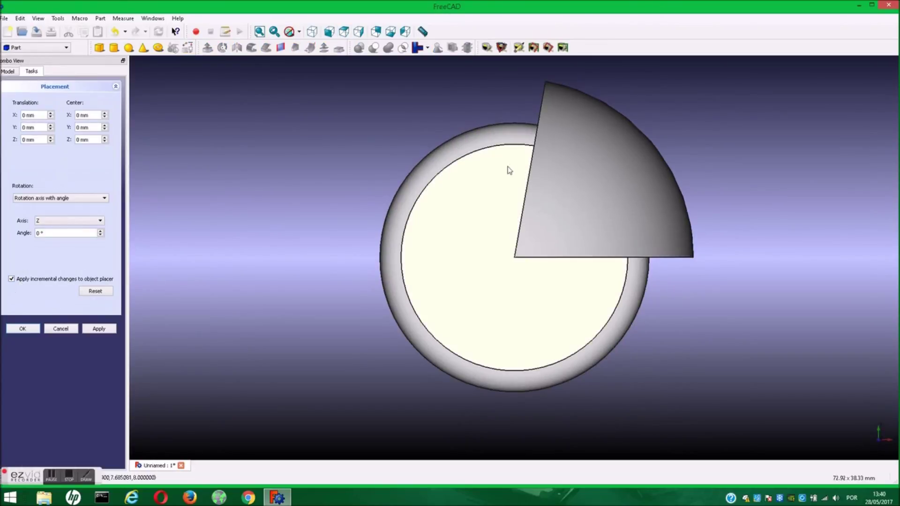
pyautogui.click(583, 154)
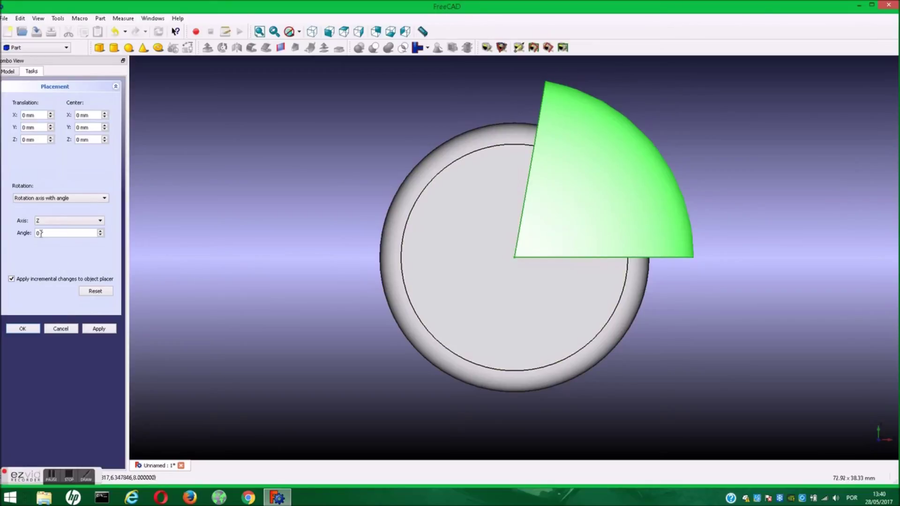
pyautogui.write('-')
pyautogui.write('40')
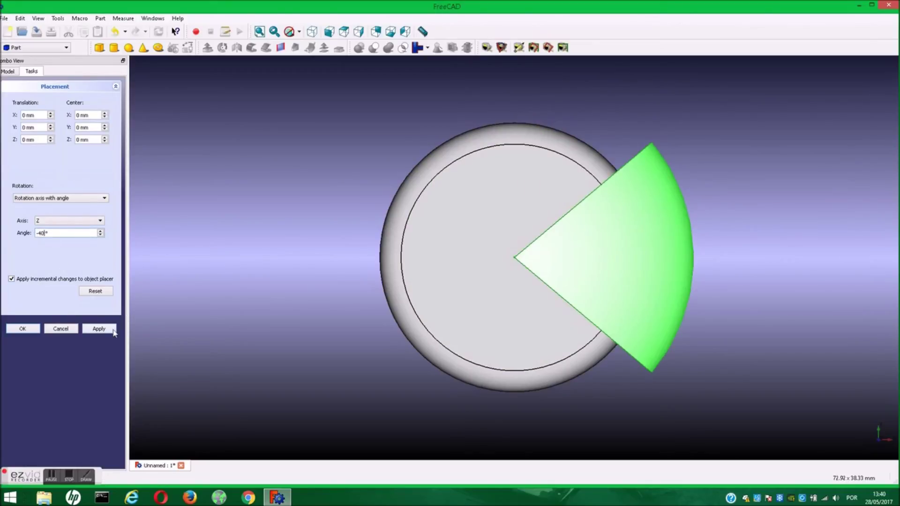
pyautogui.click(99, 329)
# Set the wedge's rotation to 90° about the Y axis.
pyautogui.click(586, 291)
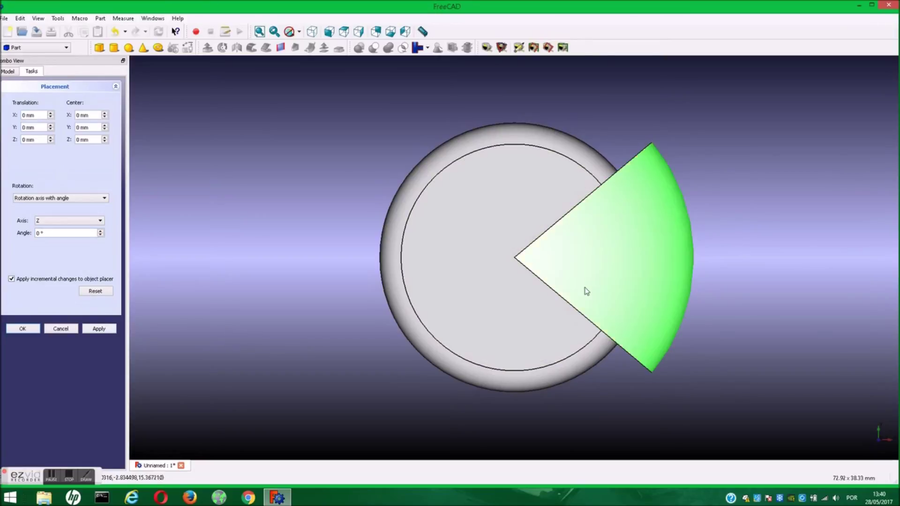
pyautogui.click(94, 221)
pyautogui.click(40, 238)
pyautogui.doubleClick(38, 233)
pyautogui.write('90')
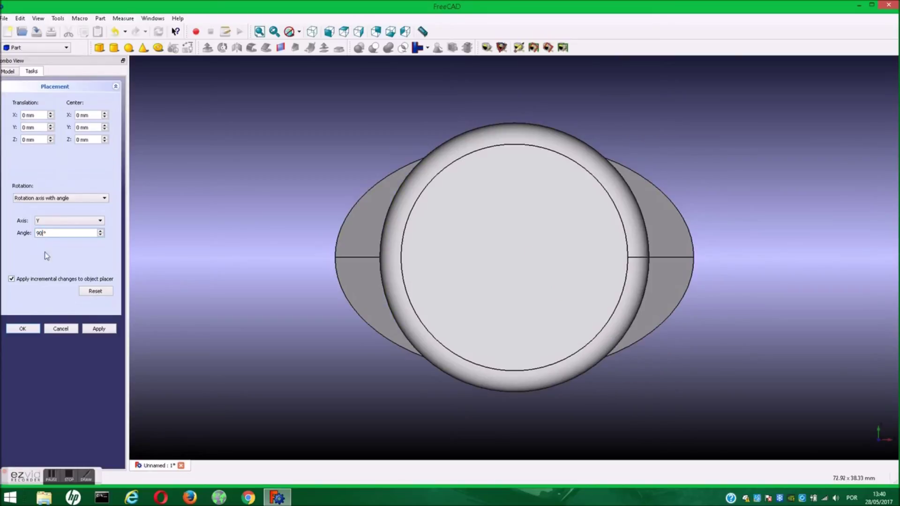
pyautogui.moveTo(482, 451)
pyautogui.mouseDown(button='middle')
pyautogui.moveTo(522, 294)
pyautogui.moveTo(511, 338)
pyautogui.moveTo(275, 287)
pyautogui.moveTo(344, 336)
pyautogui.moveTo(488, 374)
pyautogui.moveTo(532, 337)
pyautogui.mouseUp(button='middle')
# Spin the shell's Z translation up to 17 mm.
pyautogui.click(523, 358)
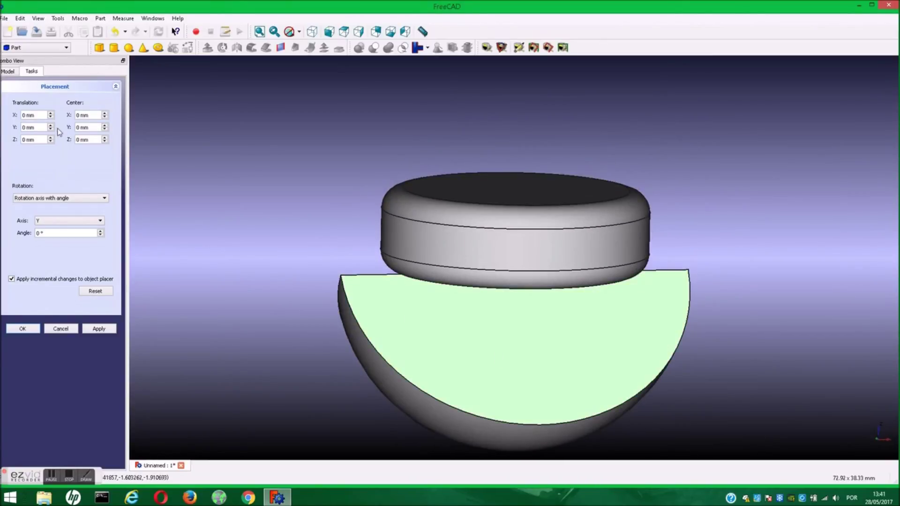
pyautogui.scroll(3, 51, 139)
pyautogui.scroll(3, 51, 139)
pyautogui.scroll(3, 51, 139)
pyautogui.scroll(3, 51, 140)
pyautogui.scroll(3, 51, 140)
pyautogui.scroll(3, 51, 139)
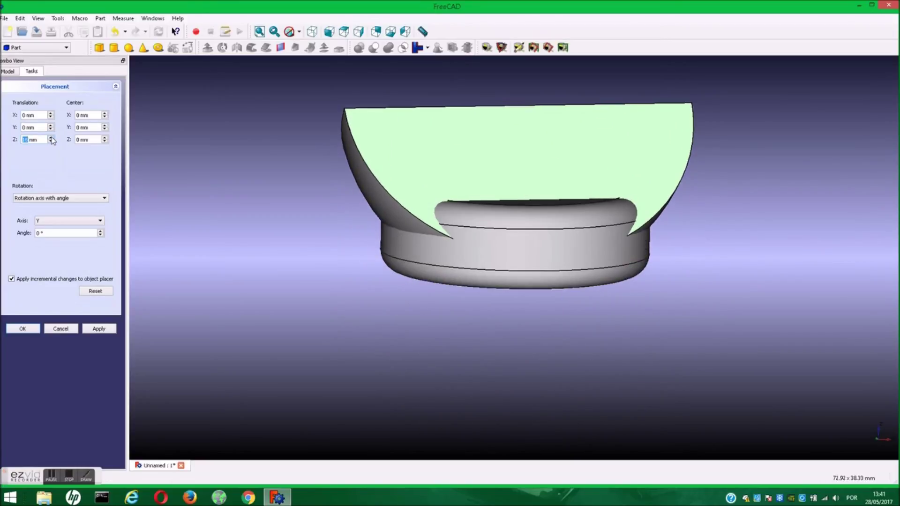
pyautogui.scroll(2, 51, 140)
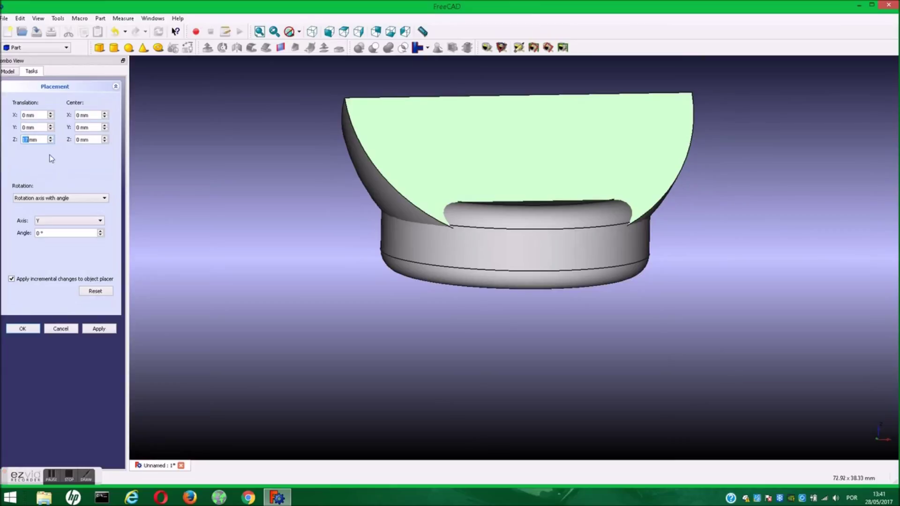
pyautogui.scroll(1, 102, 235)
pyautogui.scroll(-1, 103, 234)
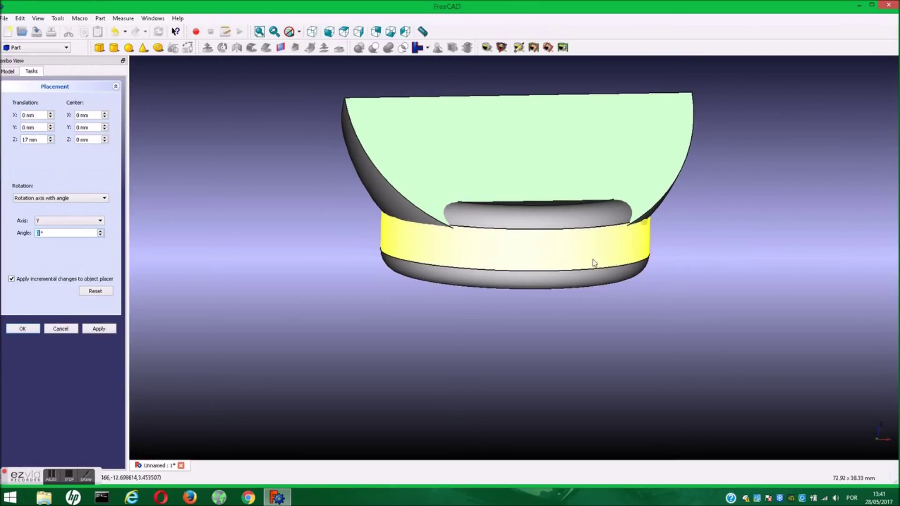
pyautogui.moveTo(544, 309)
pyautogui.mouseDown(button='middle')
pyautogui.moveTo(542, 333)
pyautogui.moveTo(502, 374)
pyautogui.moveTo(511, 279)
pyautogui.moveTo(496, 297)
pyautogui.moveTo(420, 288)
pyautogui.mouseUp(button='middle')
# Tilt the shell about 3° around Y and apply the new placement.
pyautogui.scroll(1, 101, 236)
pyautogui.scroll(1, 101, 236)
pyautogui.scroll(1, 101, 235)
pyautogui.scroll(1, 101, 234)
pyautogui.scroll(1, 101, 234)
pyautogui.click(107, 331)
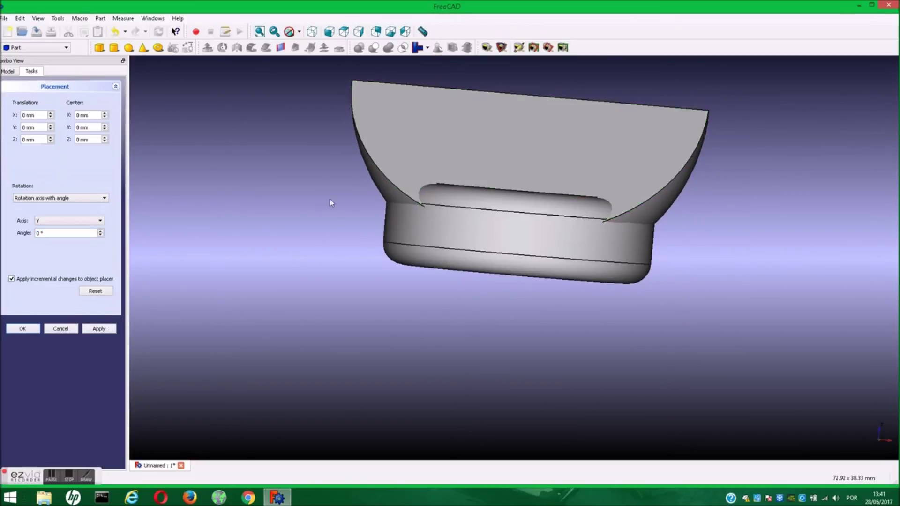
pyautogui.moveTo(330, 202); pyautogui.dragTo(325, 206, button='middle')
pyautogui.moveTo(555, 338); pyautogui.dragTo(553, 351, button='middle')
# Shift the shell 14 mm along X and 2 mm up in Z.
pyautogui.click(549, 192)
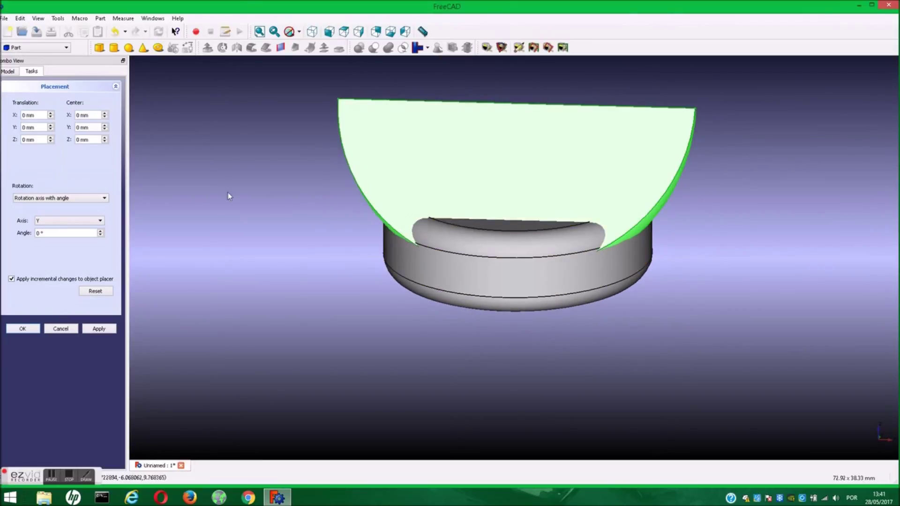
pyautogui.click(51, 138)
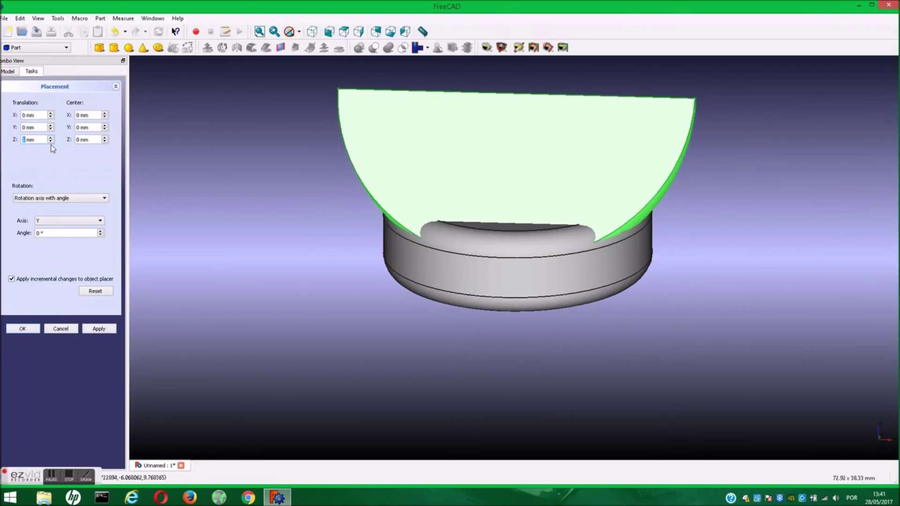
pyautogui.click(51, 141)
pyautogui.click(50, 126)
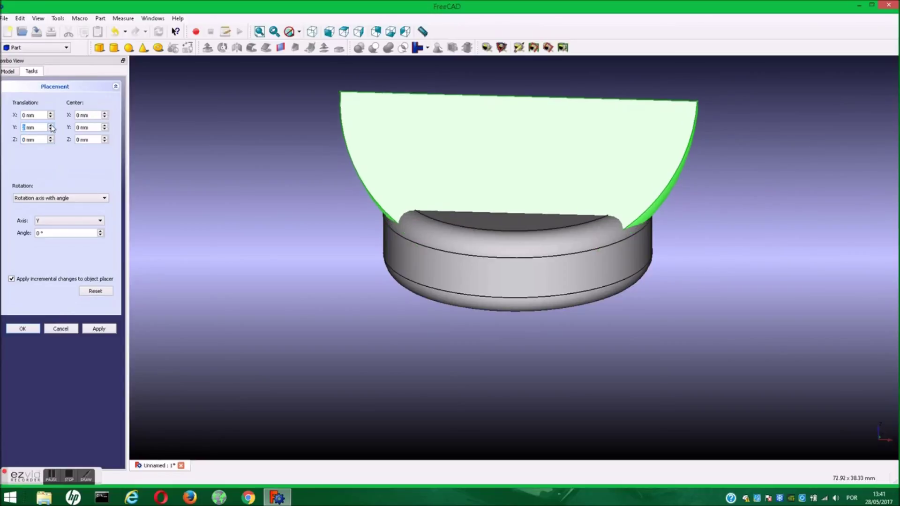
pyautogui.click(51, 132)
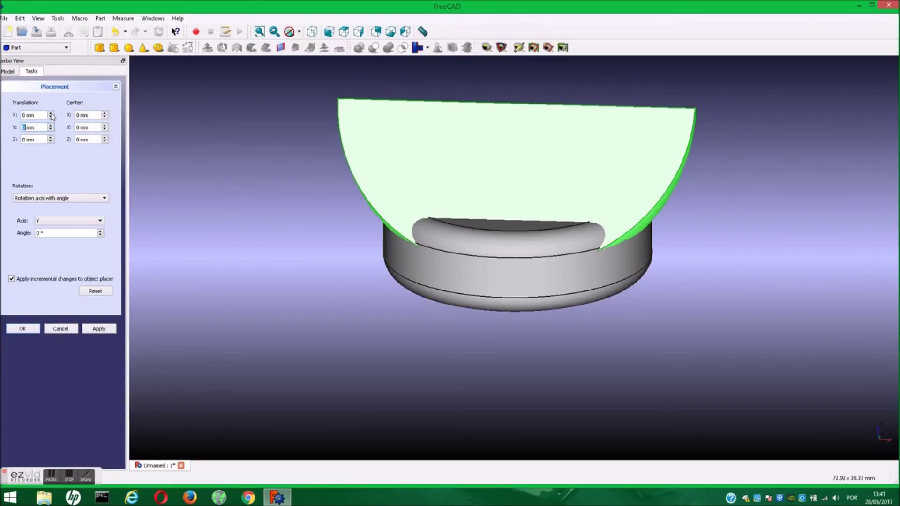
pyautogui.click(51, 113)
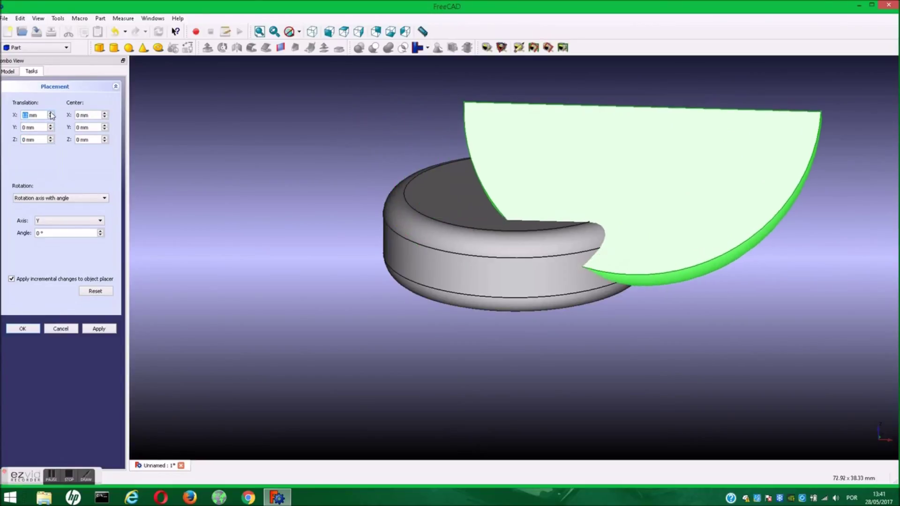
pyautogui.write('14')
pyautogui.moveTo(436, 390)
pyautogui.mouseDown(button='middle')
pyautogui.moveTo(468, 362)
pyautogui.moveTo(466, 315)
pyautogui.moveTo(455, 371)
pyautogui.mouseUp(button='middle')
pyautogui.click(51, 138)
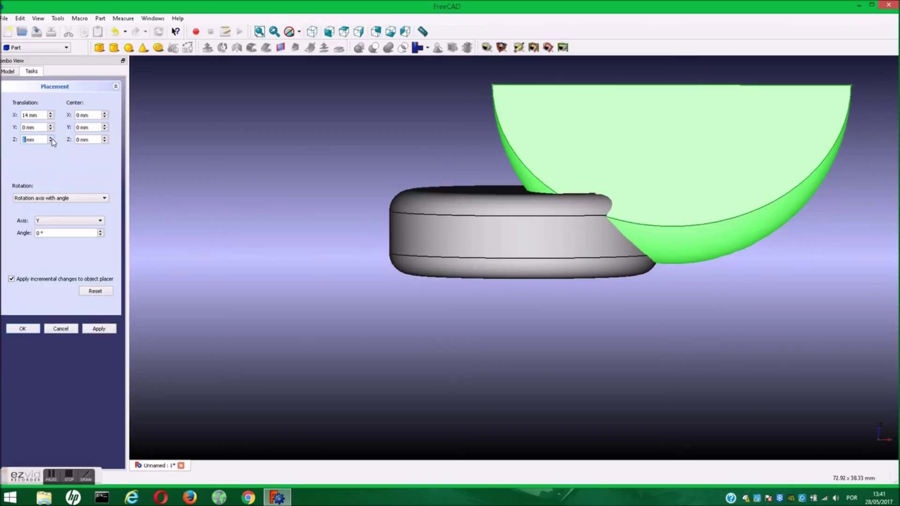
pyautogui.click(52, 138)
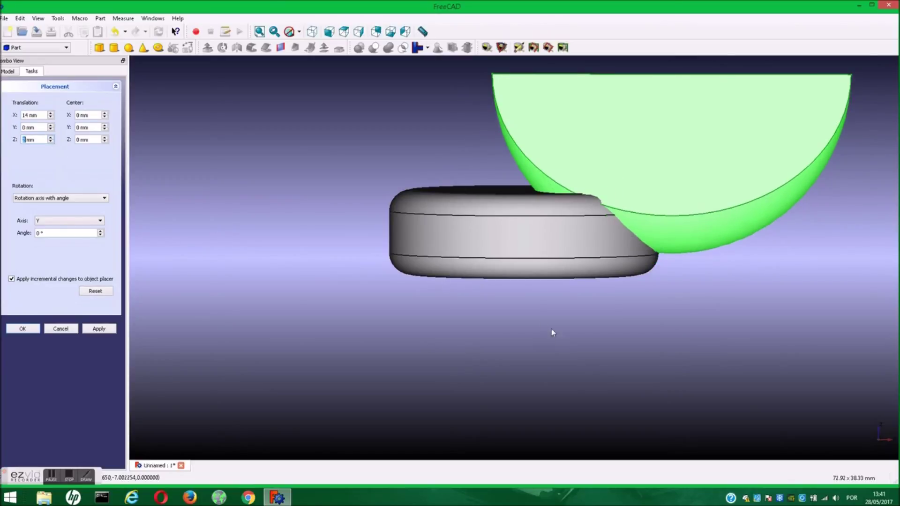
pyautogui.moveTo(569, 333)
pyautogui.mouseDown(button='middle')
pyautogui.moveTo(567, 298)
pyautogui.moveTo(550, 336)
pyautogui.moveTo(565, 338)
pyautogui.mouseUp(button='middle')
pyautogui.moveTo(437, 128)
pyautogui.mouseDown(button='middle')
pyautogui.moveTo(484, 128)
pyautogui.moveTo(458, 165)
pyautogui.moveTo(455, 229)
pyautogui.moveTo(427, 187)
pyautogui.moveTo(426, 125)
pyautogui.mouseUp(button='middle')
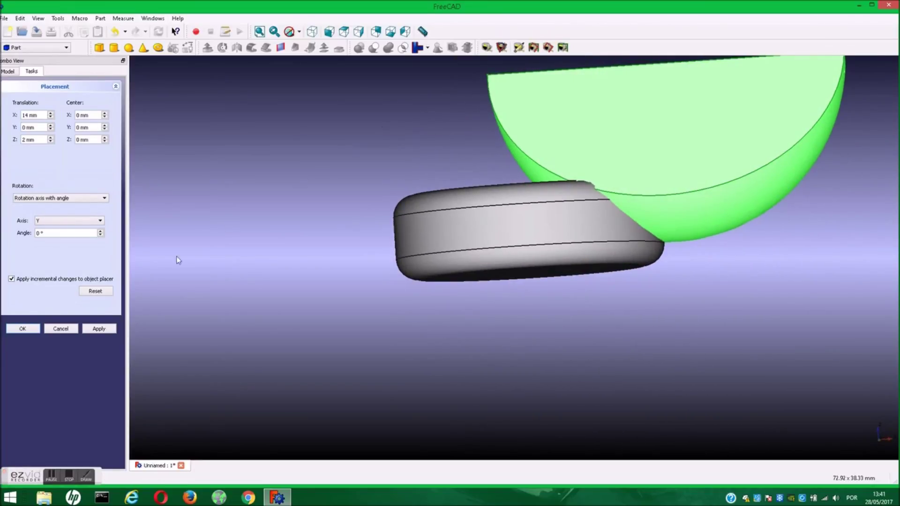
# Apply the offsets, close Placement, and select the Sphere in the tree.
pyautogui.click(113, 330)
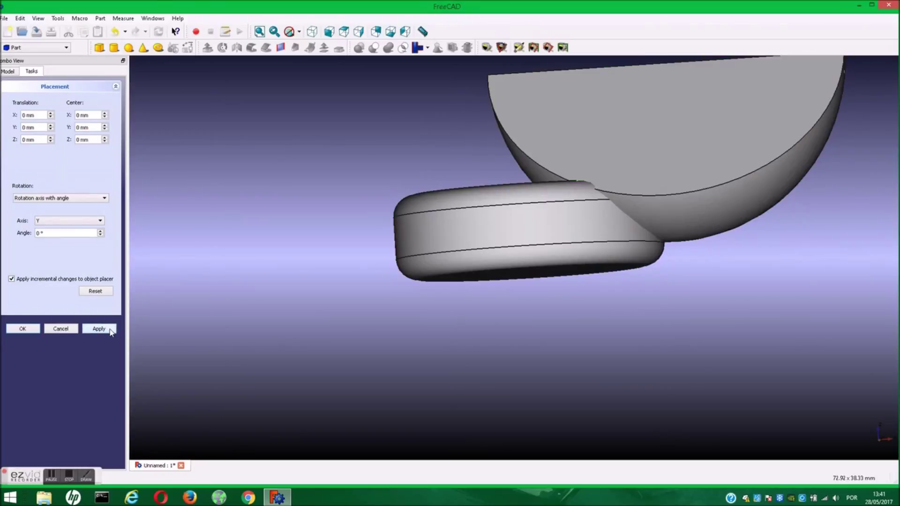
pyautogui.click(17, 333)
pyautogui.click(187, 188)
pyautogui.click(32, 136)
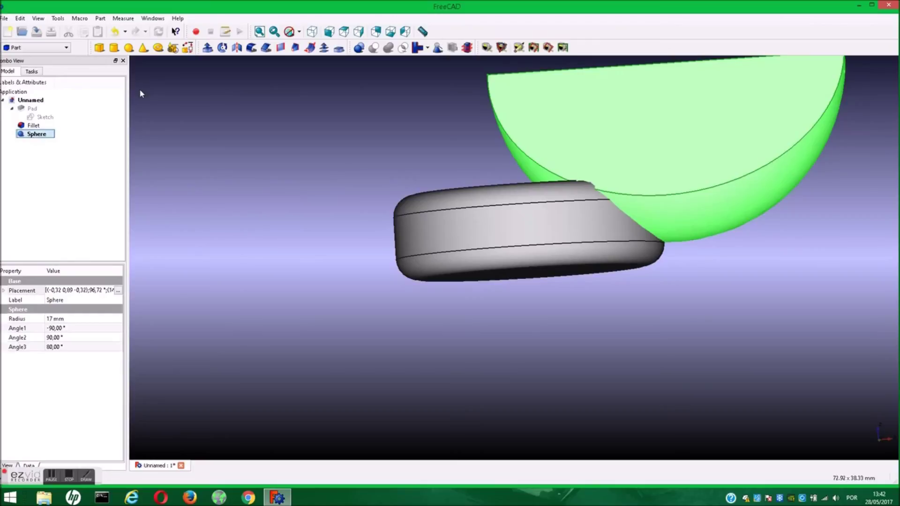
pyautogui.click(100, 18)
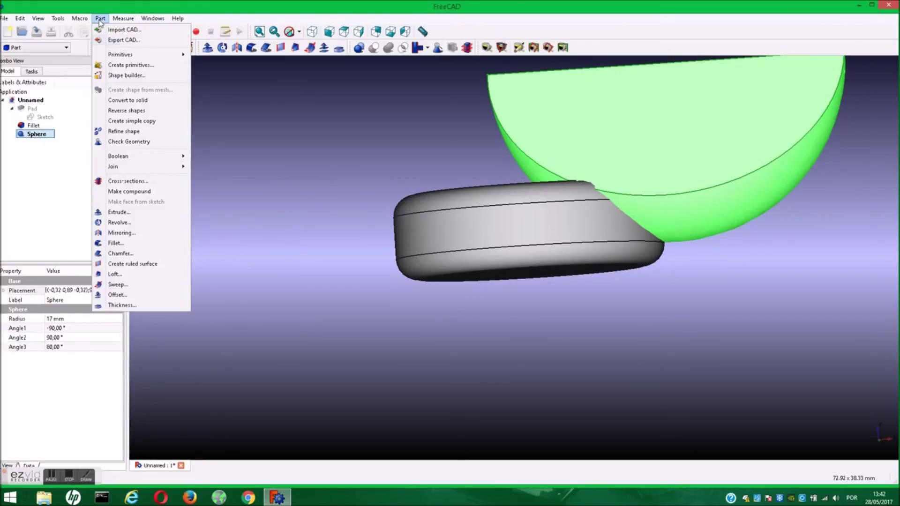
# Make a simple copy of the Sphere, then set the original's radius to 15 mm.
pyautogui.click(126, 121)
pyautogui.click(225, 159)
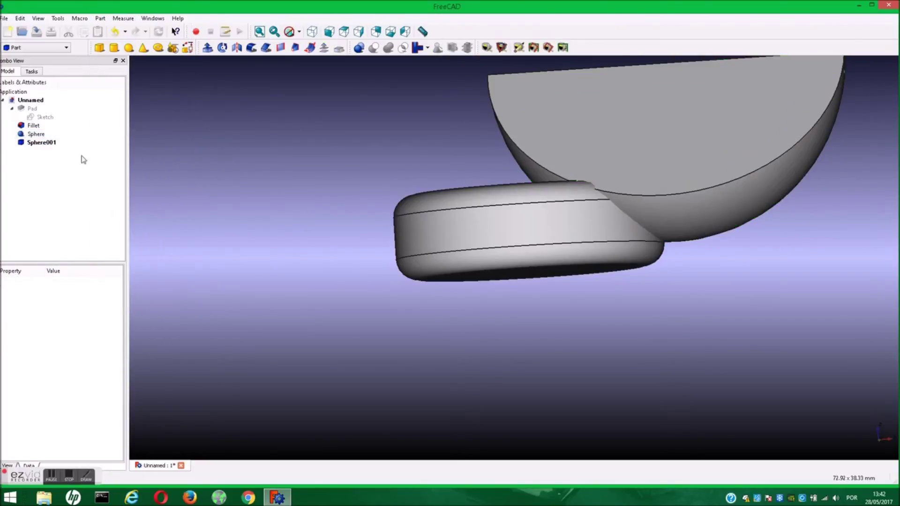
pyautogui.click(37, 135)
pyautogui.click(54, 319)
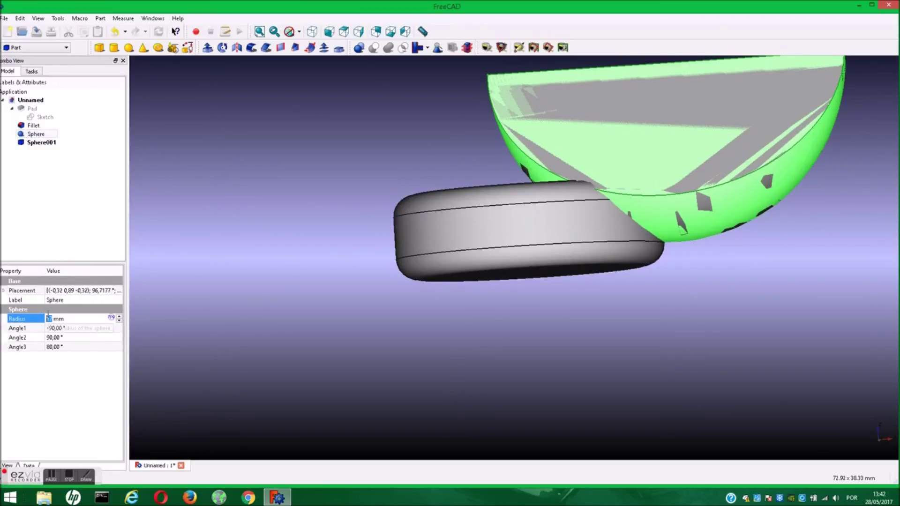
pyautogui.write('1')
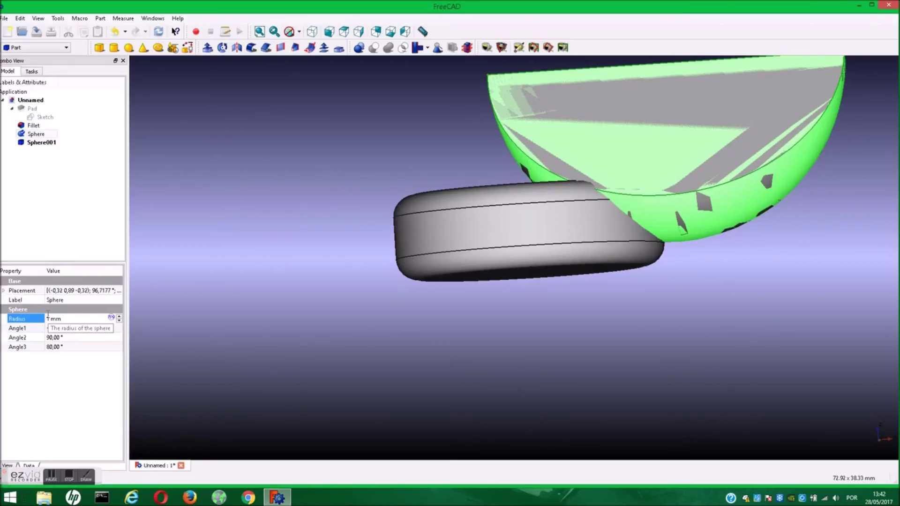
pyautogui.press('Return')
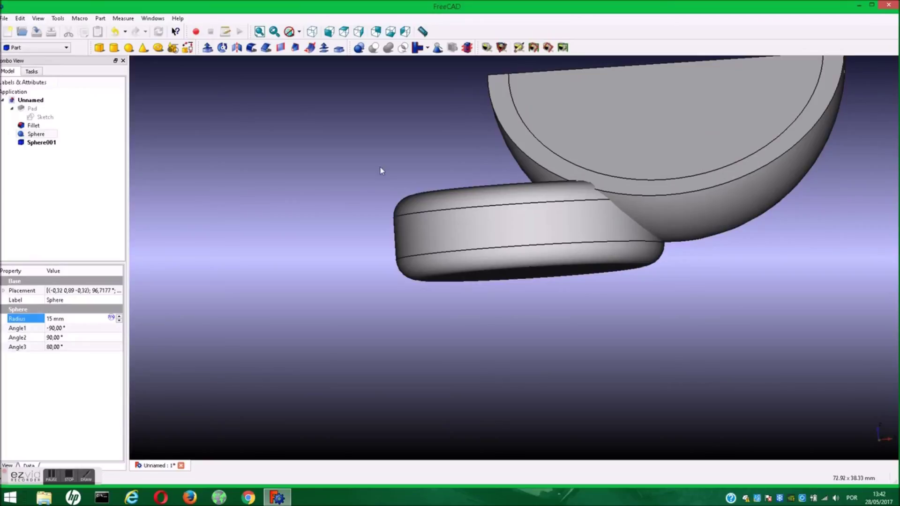
# Fuse Sphere001 with the filleted ring band.
pyautogui.click(285, 122)
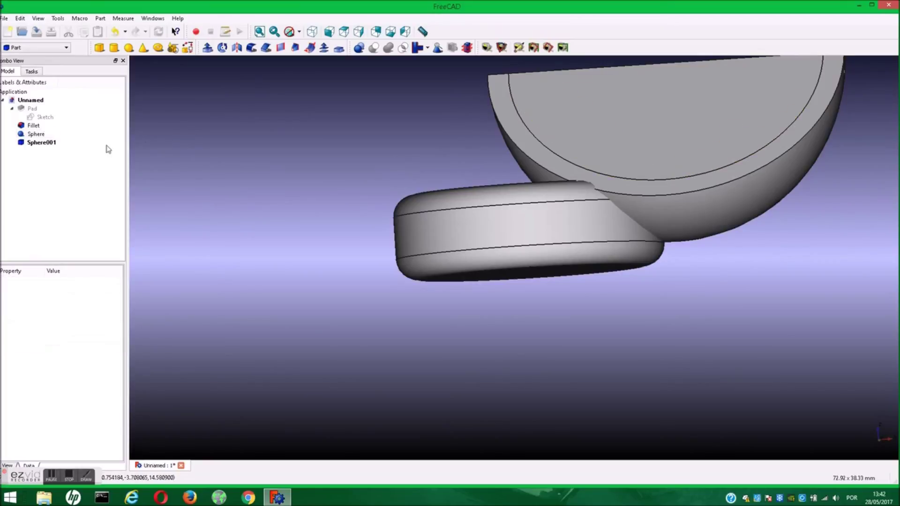
pyautogui.click(52, 148)
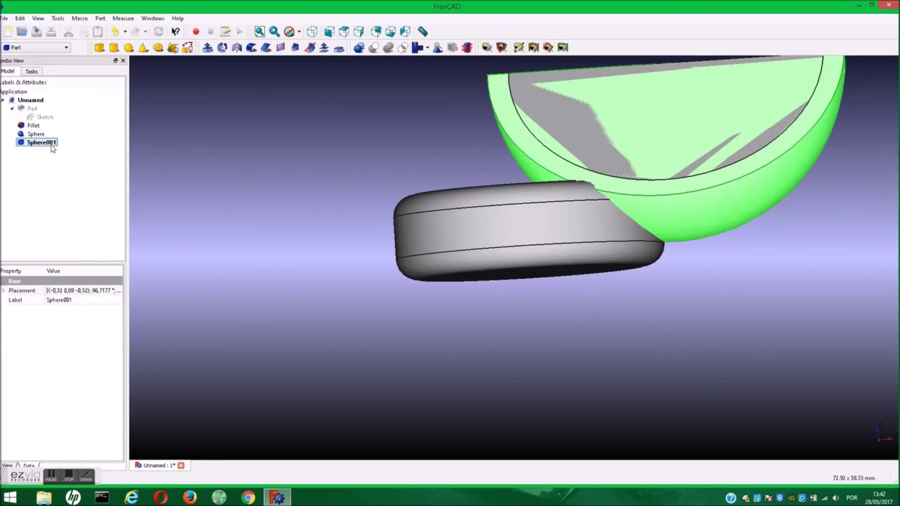
pyautogui.keyDown('ctrl'); pyautogui.click(41, 127); pyautogui.keyUp('ctrl')
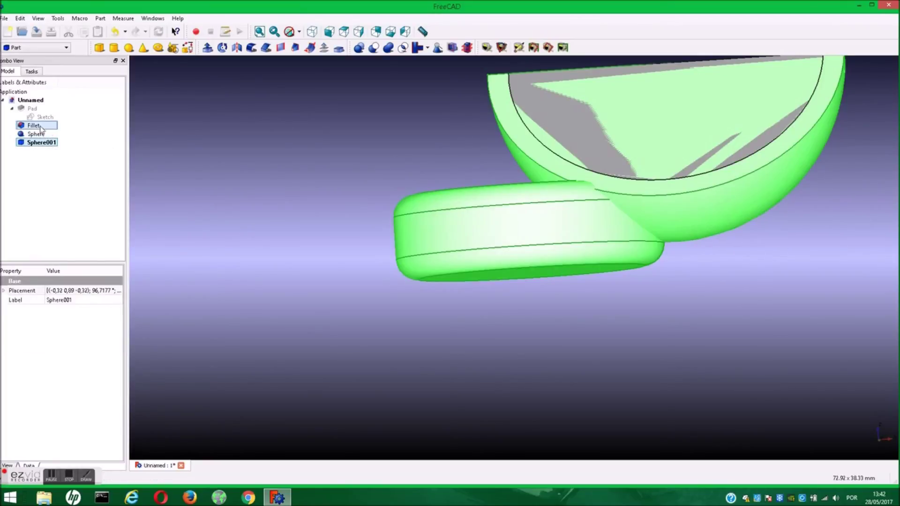
pyautogui.click(388, 48)
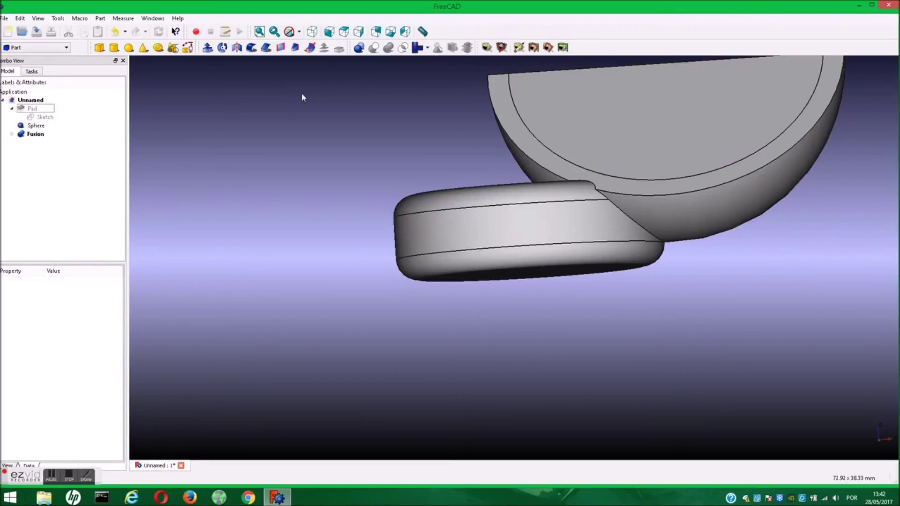
# Cut the 15 mm Sphere from the Fusion to hollow the shell.
pyautogui.click(35, 135)
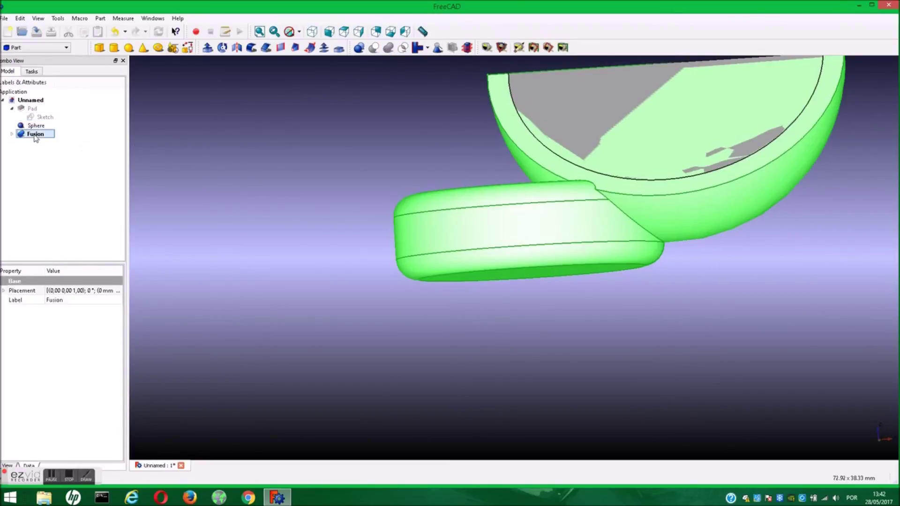
pyautogui.keyDown('ctrl'); pyautogui.click(47, 126); pyautogui.keyUp('ctrl')
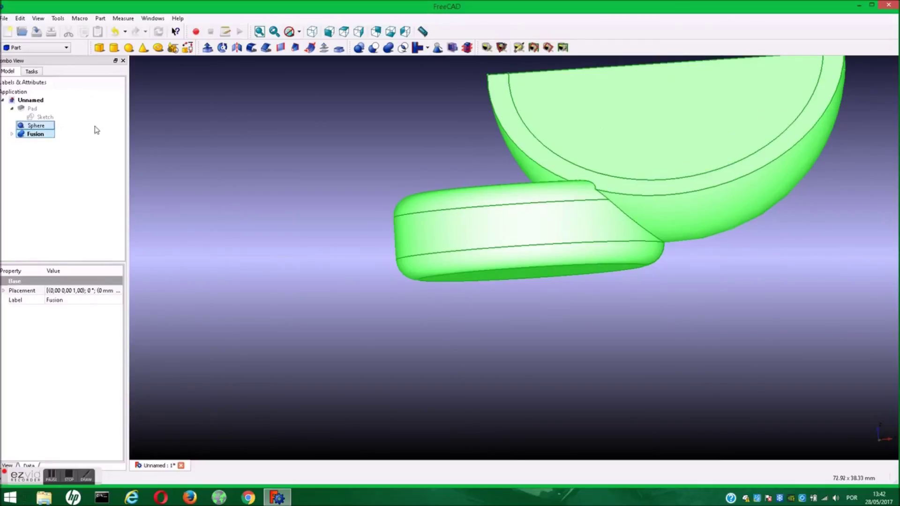
pyautogui.click(375, 47)
pyautogui.moveTo(422, 125)
pyautogui.mouseDown(button='middle')
pyautogui.moveTo(433, 145)
pyautogui.moveTo(517, 203)
pyautogui.moveTo(495, 237)
pyautogui.moveTo(426, 213)
pyautogui.moveTo(409, 170)
pyautogui.moveTo(398, 52)
pyautogui.mouseUp(button='middle')
pyautogui.rightClick(397, 50)
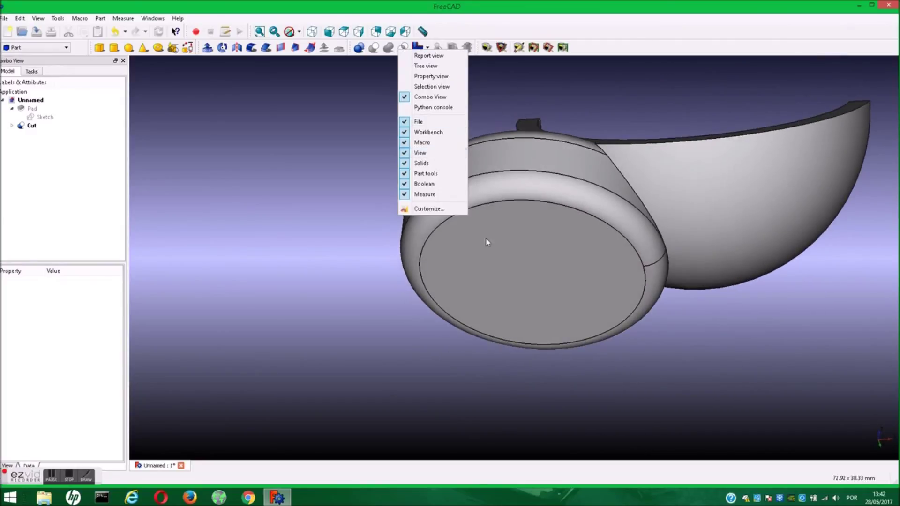
# Select the ring's flat bottom face and switch to the Part Design workbench.
pyautogui.click(520, 289)
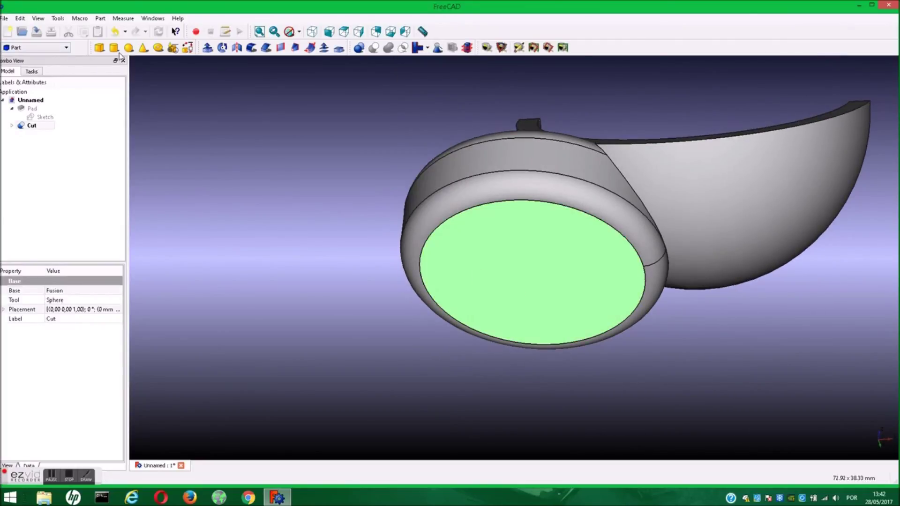
pyautogui.click(66, 47)
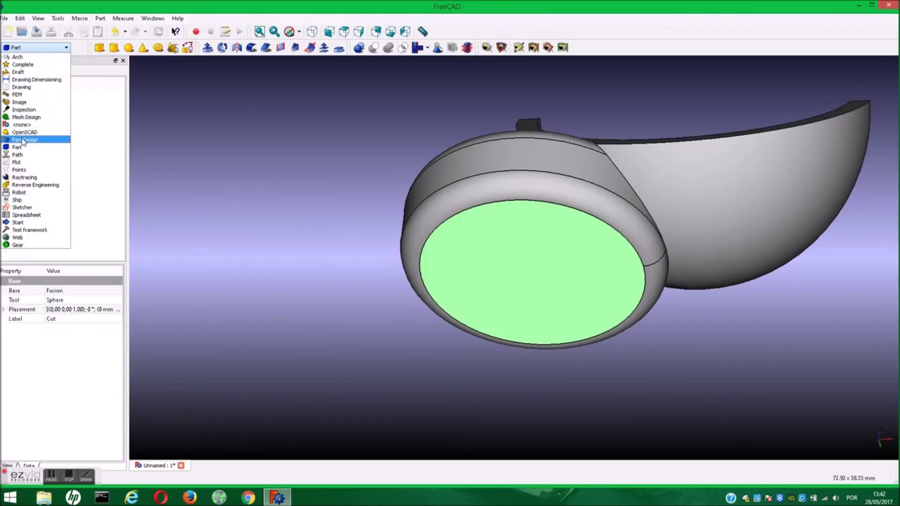
pyautogui.click(28, 137)
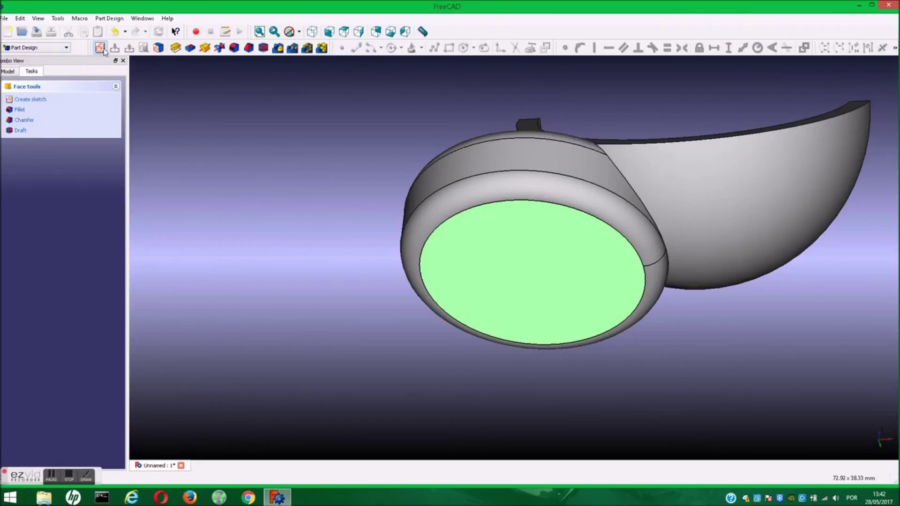
# Start a new sketch on the disc's bottom face and draw a circle inside it.
pyautogui.click(103, 49)
pyautogui.click(391, 49)
pyautogui.click(508, 278)
pyautogui.click(569, 239)
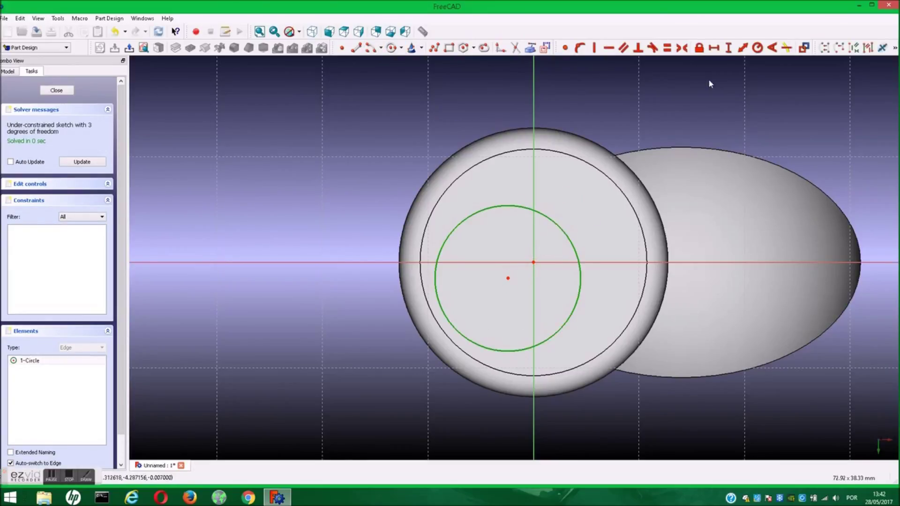
# Constrain the circle to a 10,75 mm radius centred on the origin, then close Sketch001.
pyautogui.click(757, 49)
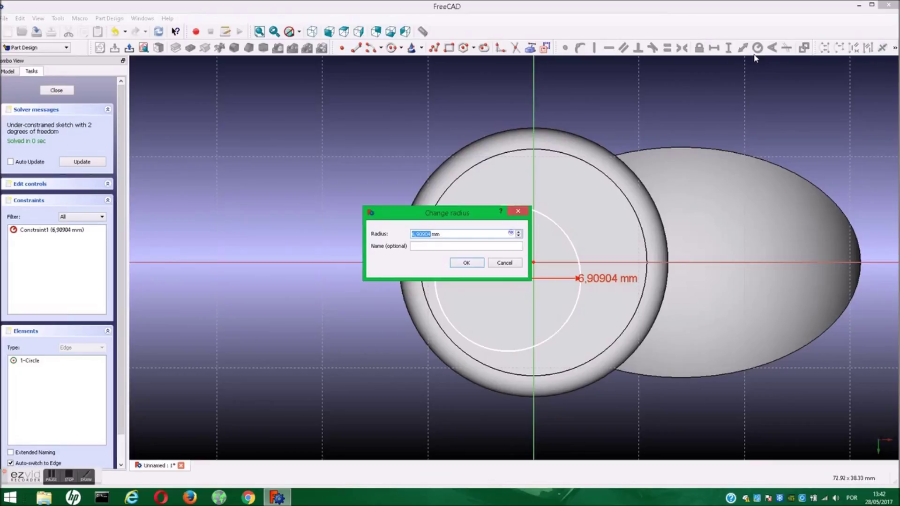
pyautogui.write('21')
pyautogui.write('2')
pyautogui.press('Return')
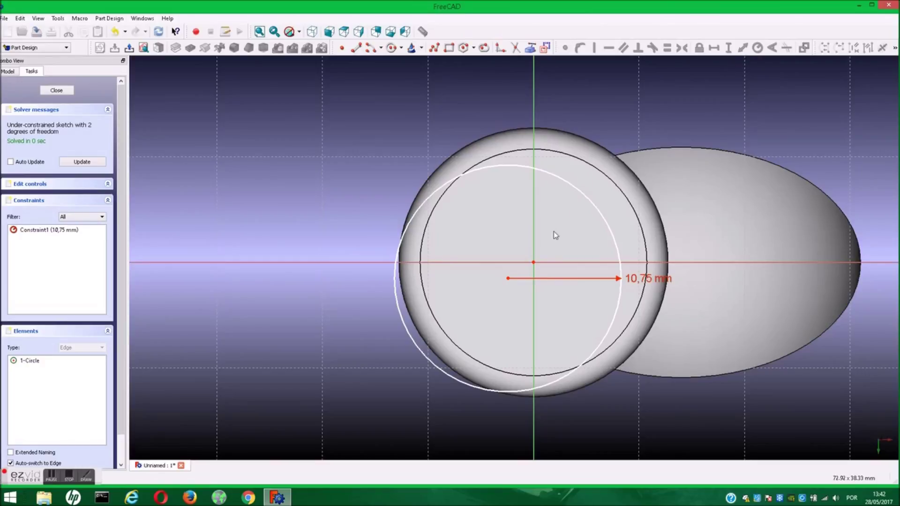
pyautogui.click(508, 278)
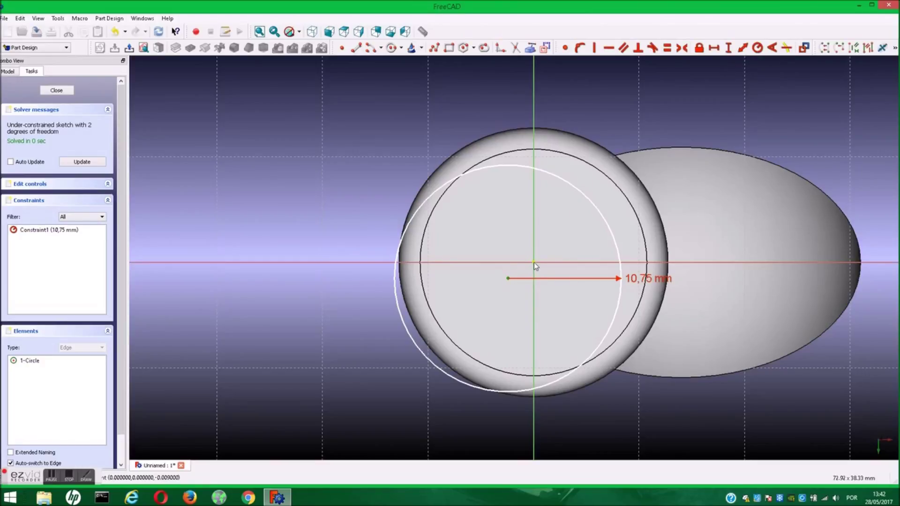
pyautogui.click(565, 47)
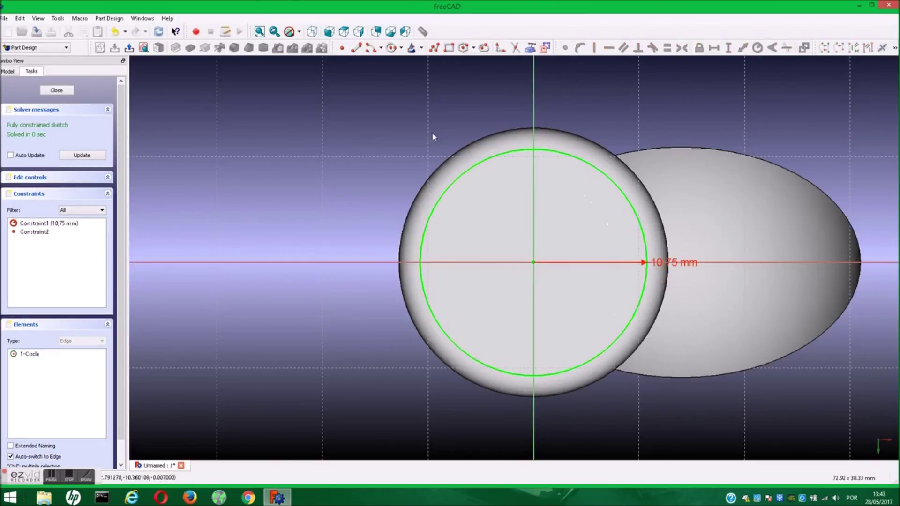
pyautogui.click(56, 90)
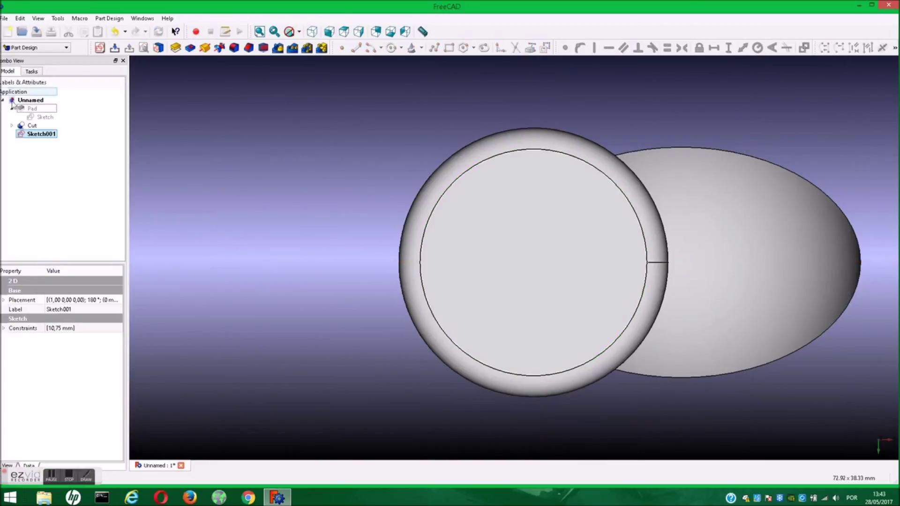
pyautogui.click(40, 135)
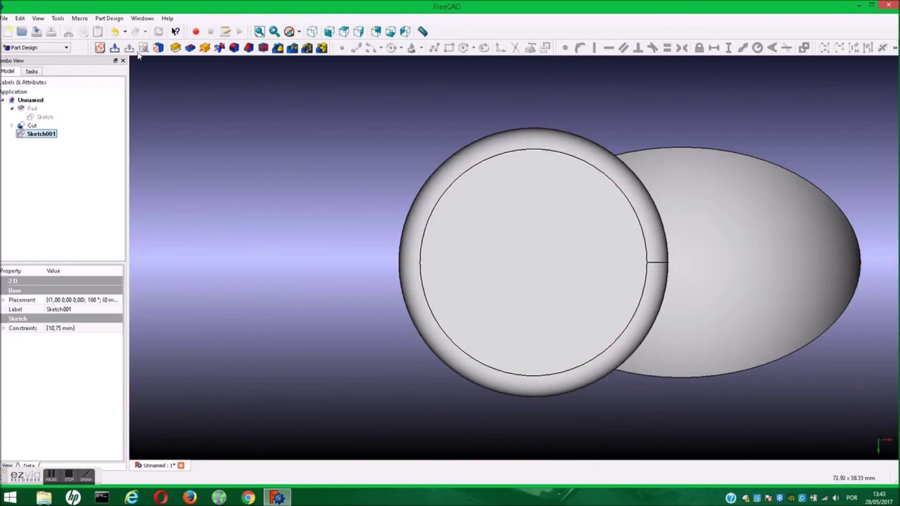
# Pocket Sketch001 14 mm deep to cut the finger hole through the disc.
pyautogui.click(190, 47)
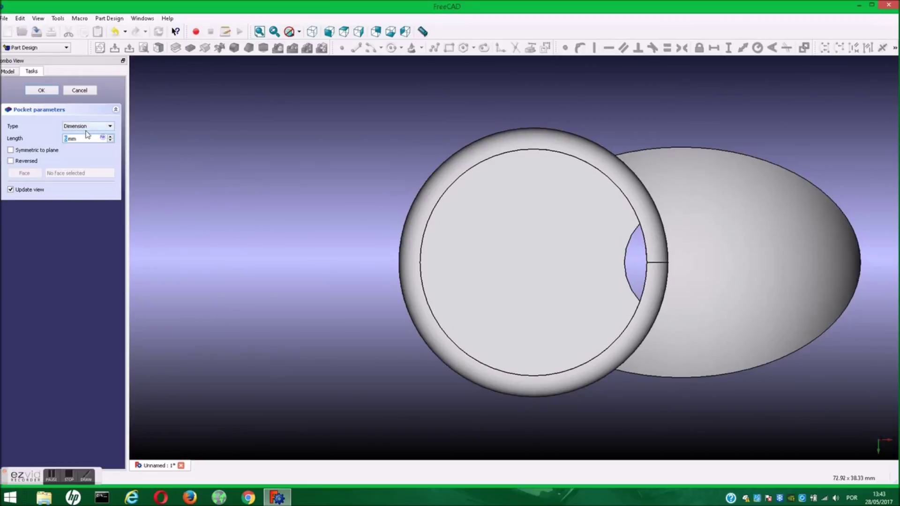
pyautogui.click(110, 136)
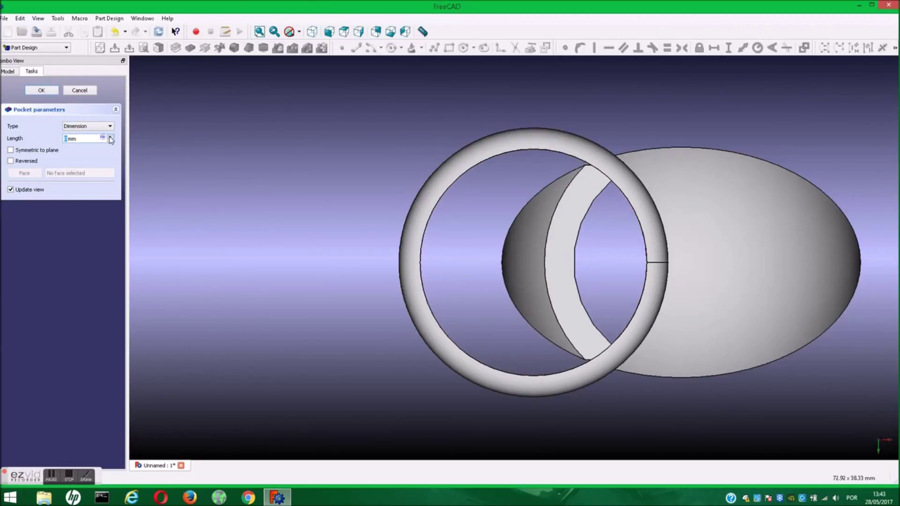
pyautogui.click(111, 140)
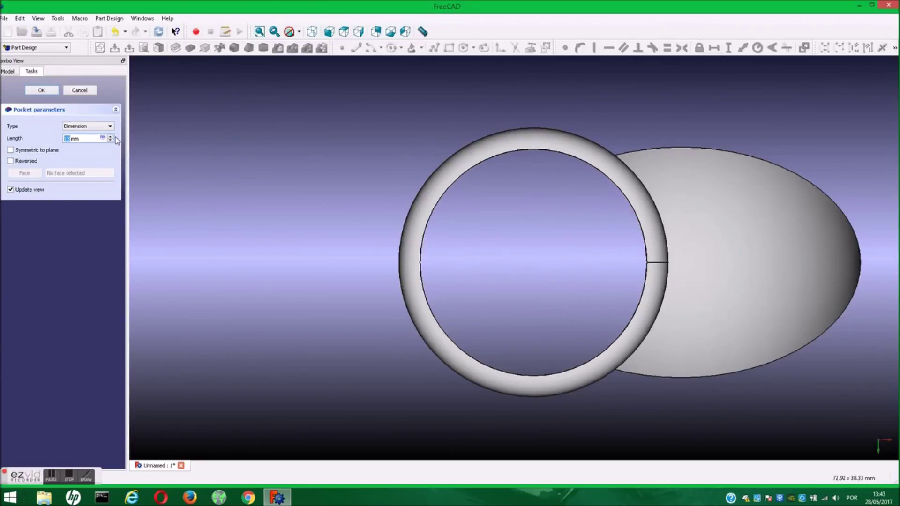
pyautogui.click(110, 137)
pyautogui.click(41, 90)
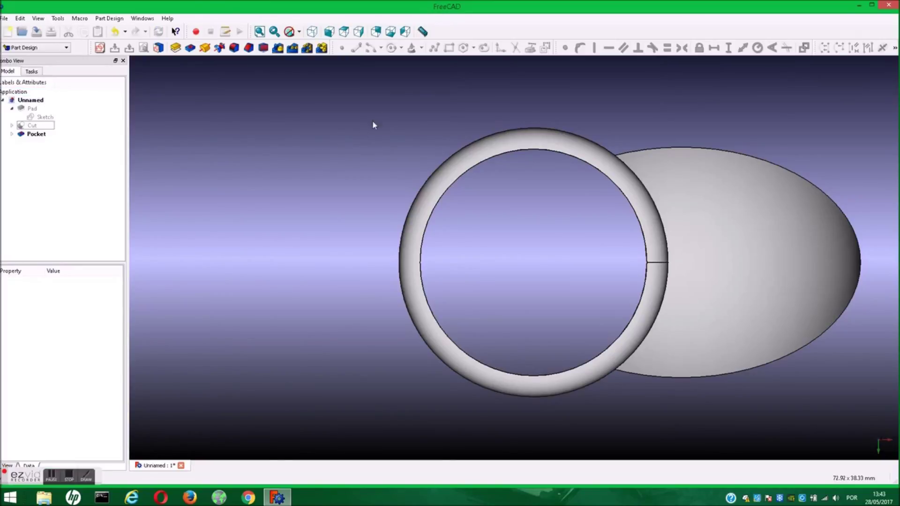
pyautogui.moveTo(389, 128)
pyautogui.mouseDown(button='middle')
pyautogui.moveTo(512, 220)
pyautogui.moveTo(649, 272)
pyautogui.moveTo(593, 267)
pyautogui.moveTo(572, 246)
pyautogui.moveTo(453, 294)
pyautogui.mouseUp(button='middle')
pyautogui.scroll(-3, 572, 246)
pyautogui.click(445, 240)
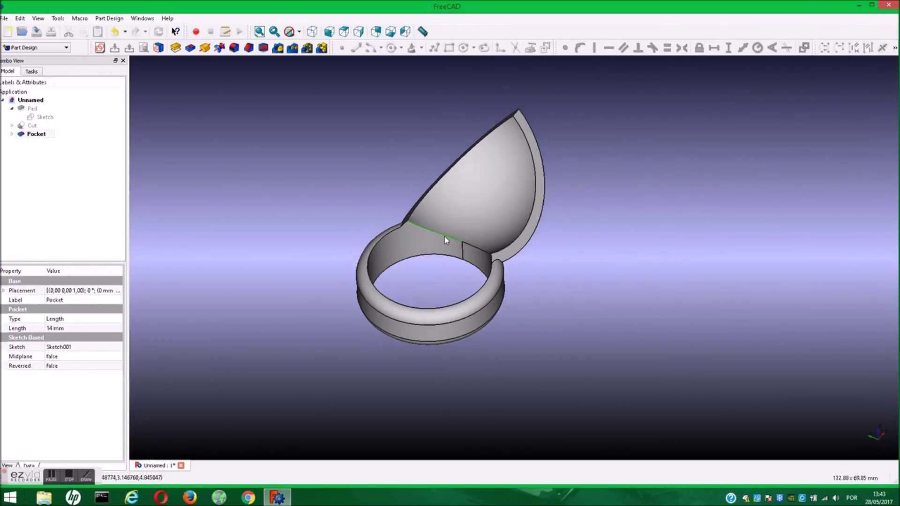
# Fillet the selected shield-to-band edge with a 4 mm radius.
pyautogui.click(233, 48)
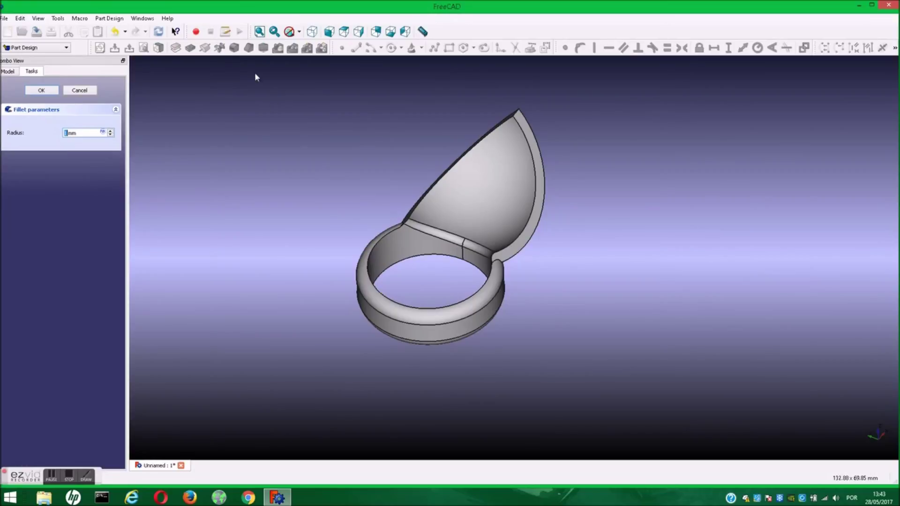
pyautogui.click(112, 132)
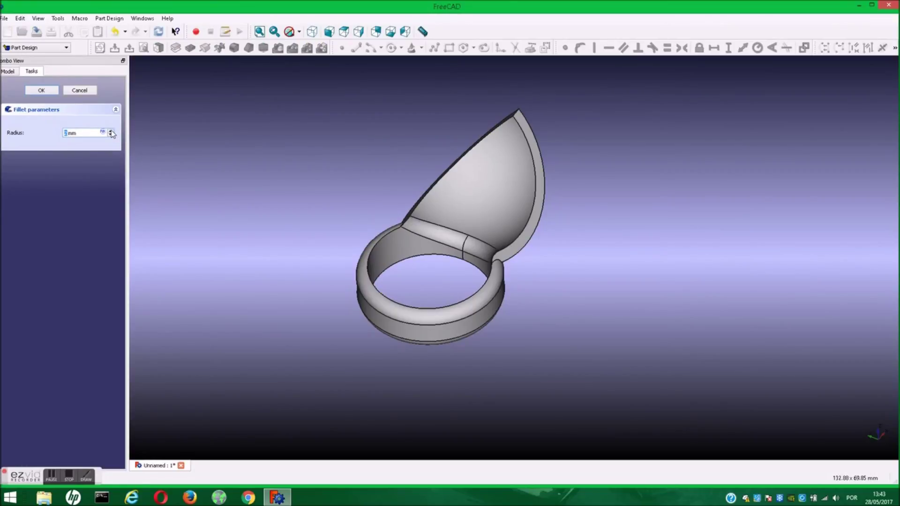
pyautogui.click(112, 132)
pyautogui.click(111, 132)
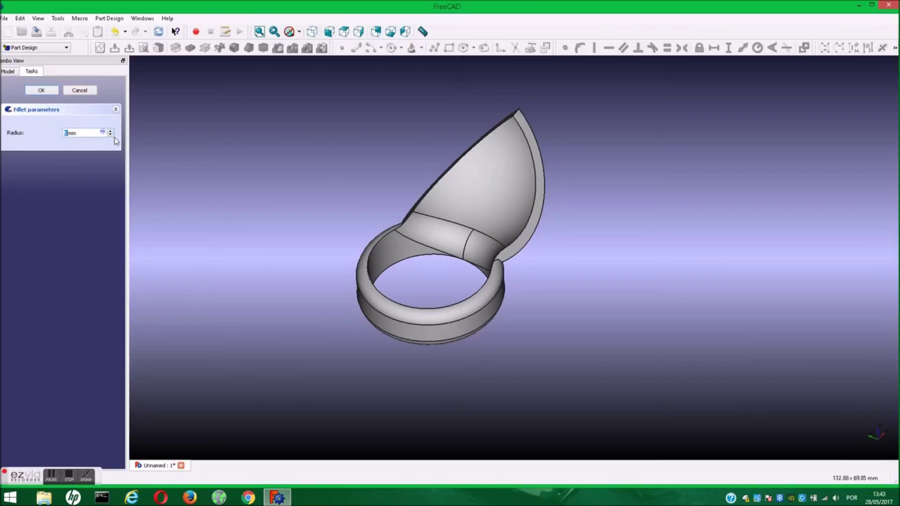
pyautogui.click(42, 90)
pyautogui.click(41, 90)
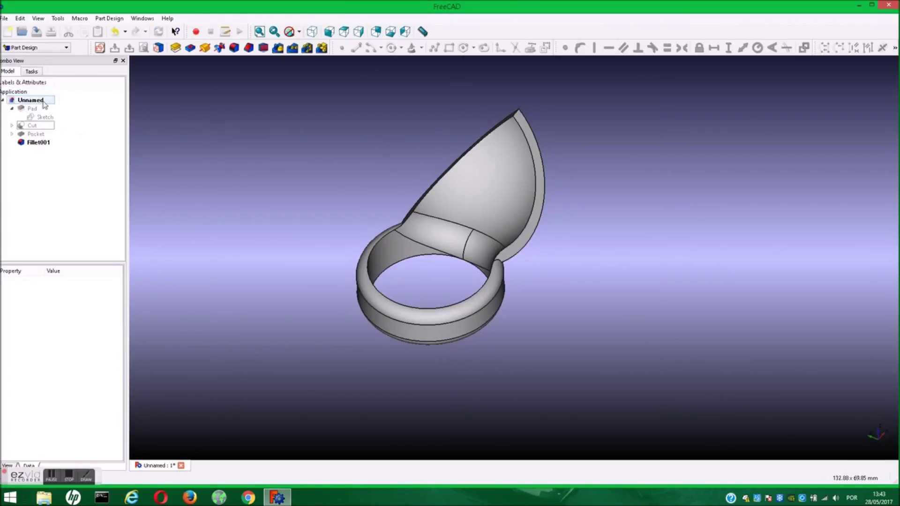
pyautogui.moveTo(612, 265)
pyautogui.mouseDown(button='middle')
pyautogui.moveTo(632, 348)
pyautogui.moveTo(603, 263)
pyautogui.moveTo(488, 256)
pyautogui.moveTo(483, 245)
pyautogui.moveTo(518, 251)
pyautogui.moveTo(561, 278)
pyautogui.mouseUp(button='middle')
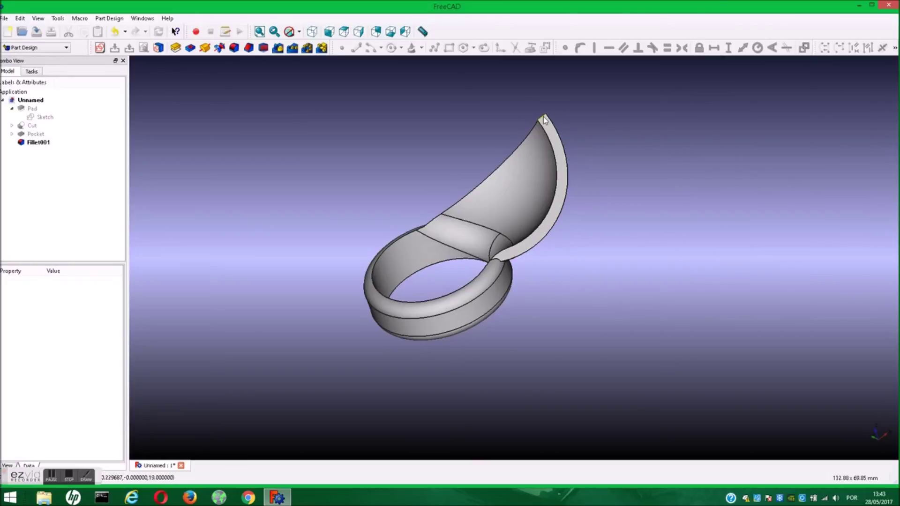
# Round the shield's pointed tip edge with a 10 mm fillet (Fillet002).
pyautogui.click(544, 116)
pyautogui.click(234, 47)
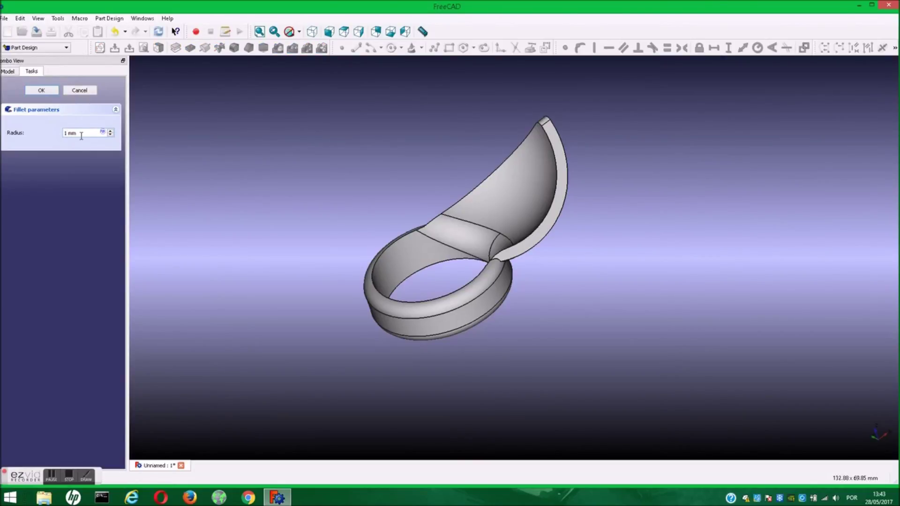
pyautogui.write('0')
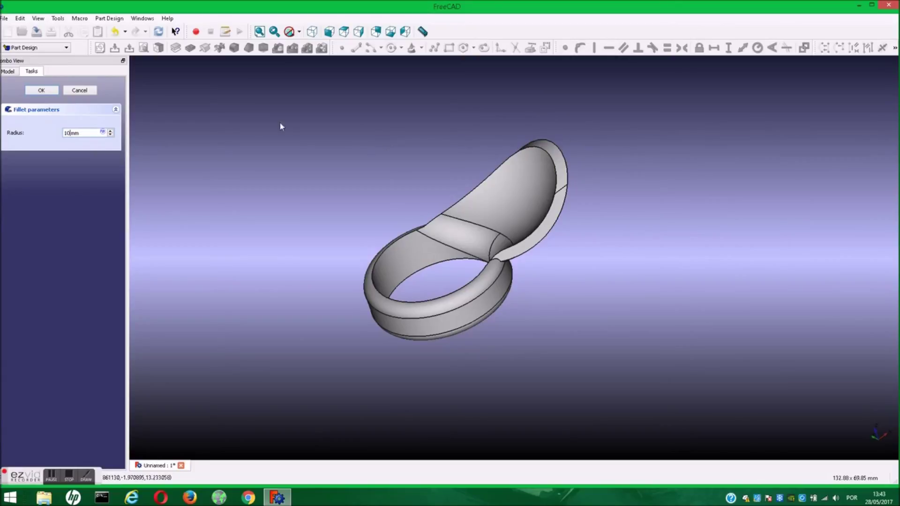
pyautogui.click(32, 93)
pyautogui.moveTo(707, 221)
pyautogui.mouseDown(button='middle')
pyautogui.moveTo(719, 237)
pyautogui.moveTo(689, 289)
pyautogui.moveTo(551, 327)
pyautogui.moveTo(342, 333)
pyautogui.moveTo(426, 372)
pyautogui.moveTo(503, 374)
pyautogui.moveTo(663, 344)
pyautogui.moveTo(734, 229)
pyautogui.moveTo(732, 183)
pyautogui.moveTo(558, 334)
pyautogui.mouseUp(button='middle')
pyautogui.scroll(-3, 521, 359)
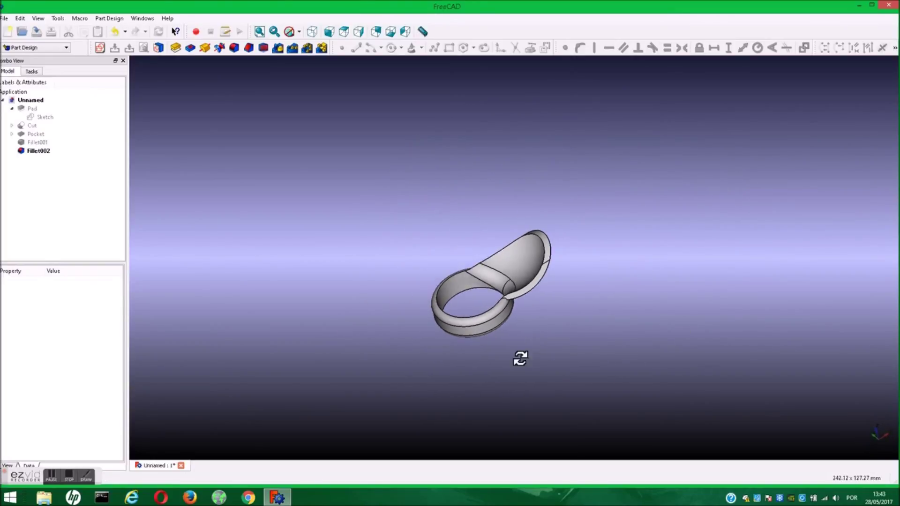
pyautogui.moveTo(520, 363)
pyautogui.mouseDown(button='middle')
pyautogui.moveTo(505, 394)
pyautogui.moveTo(487, 365)
pyautogui.moveTo(544, 342)
pyautogui.moveTo(543, 227)
pyautogui.moveTo(384, 225)
pyautogui.moveTo(366, 237)
pyautogui.moveTo(366, 288)
pyautogui.moveTo(392, 311)
pyautogui.moveTo(569, 356)
pyautogui.mouseUp(button='middle')
pyautogui.scroll(2, 486, 365)
pyautogui.scroll(3, 486, 366)
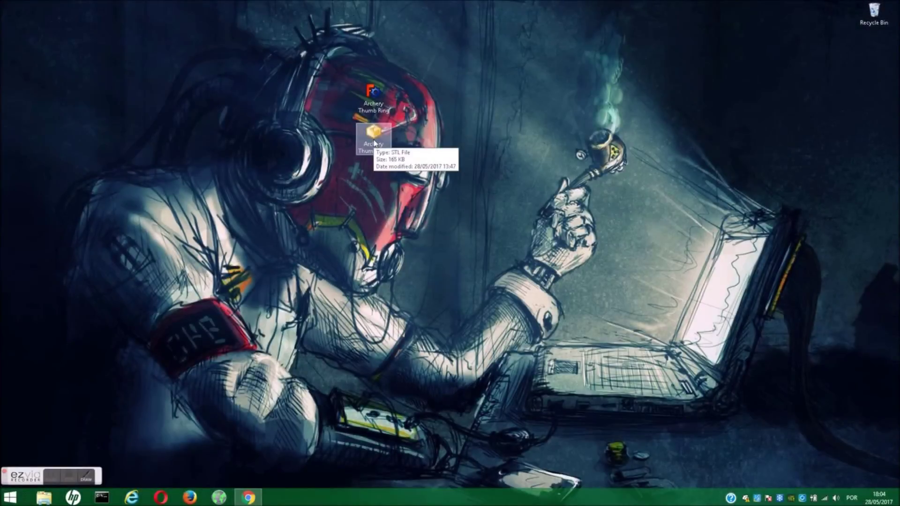
# Load the ring STL in Cura, nudge it front-left, and show its 42.8 × 25.5 × 13.4 mm scale.
pyautogui.doubleClick(374, 142)
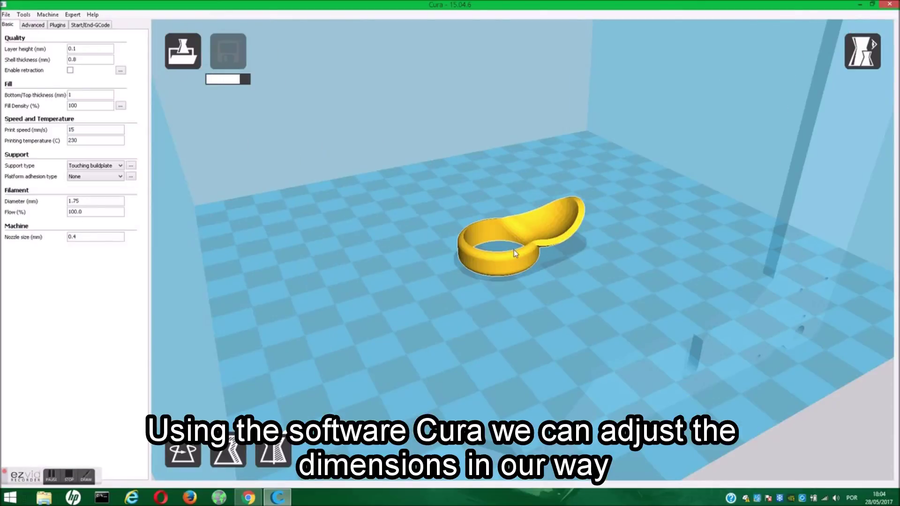
pyautogui.scroll(-3, 514, 249)
pyautogui.scroll(-3, 519, 257)
pyautogui.moveTo(509, 294); pyautogui.dragTo(501, 328)
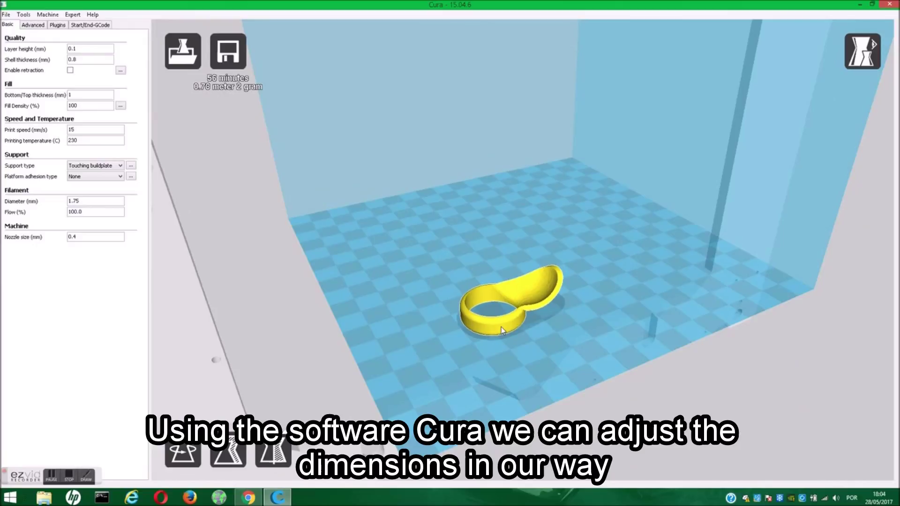
pyautogui.click(226, 453)
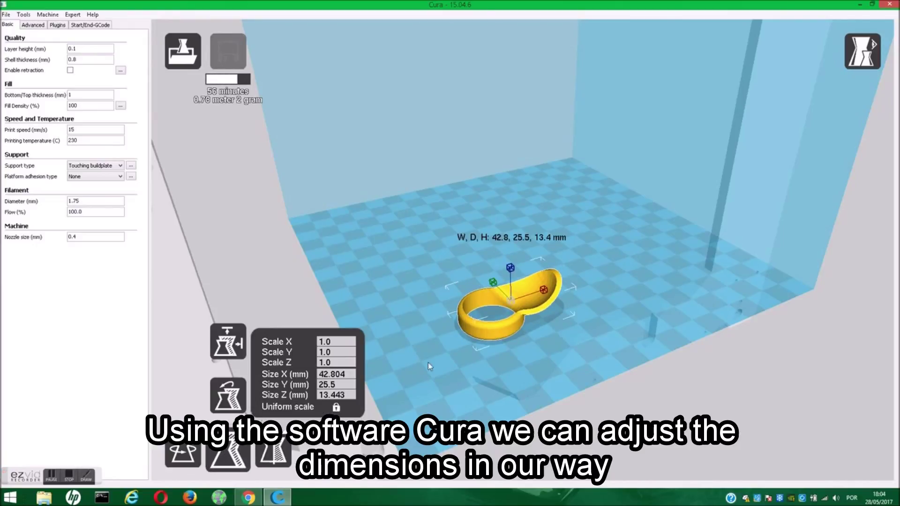
pyautogui.moveTo(612, 366); pyautogui.dragTo(609, 401, button='right')
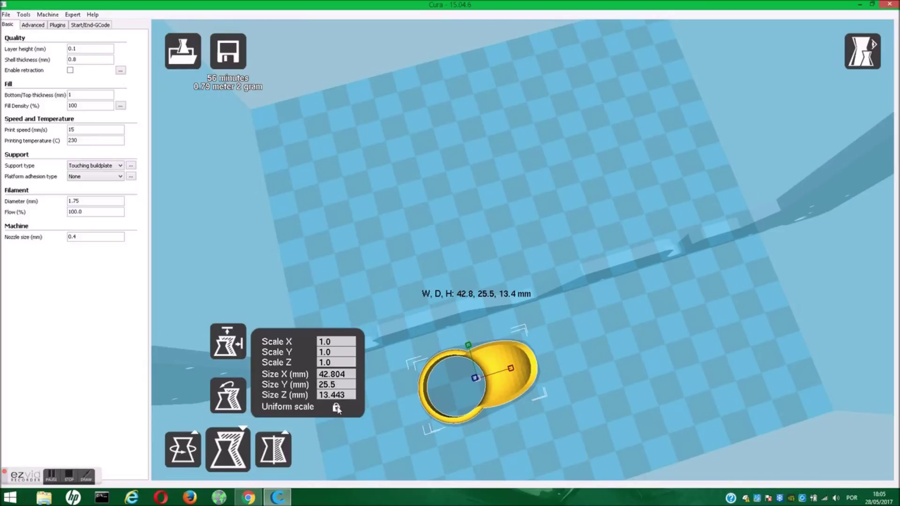
# Try uniform Y scale factors of 1.2 and 1.4, then reset Y to 1.0.
pyautogui.click(334, 354)
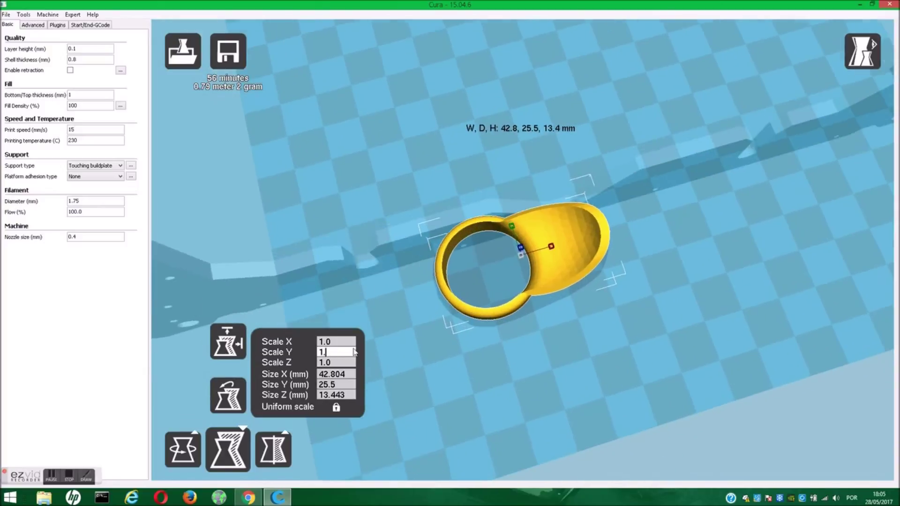
pyautogui.press('BackSpace')
pyautogui.press('BackSpace')
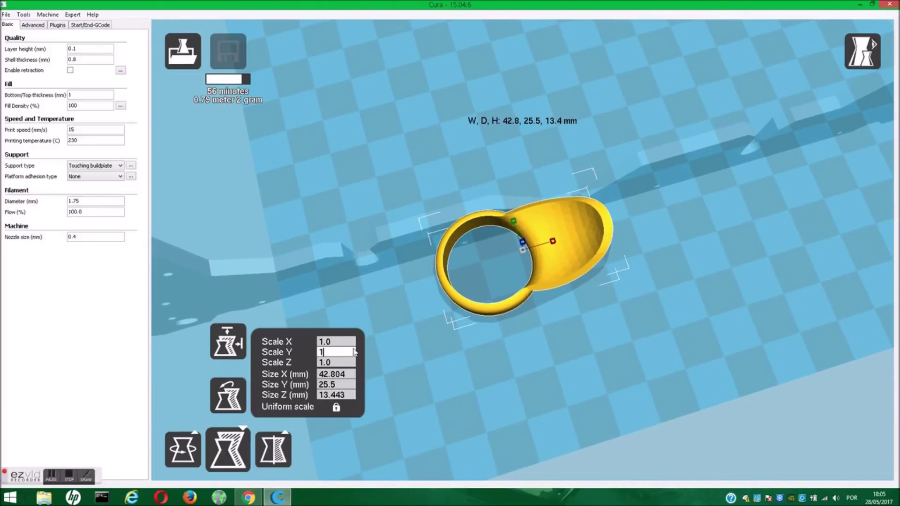
pyautogui.write('.2')
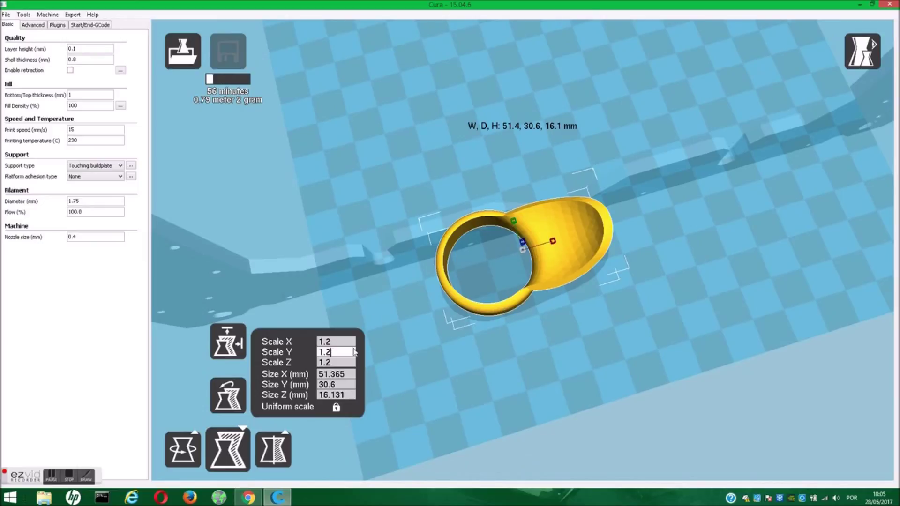
pyautogui.press('BackSpace')
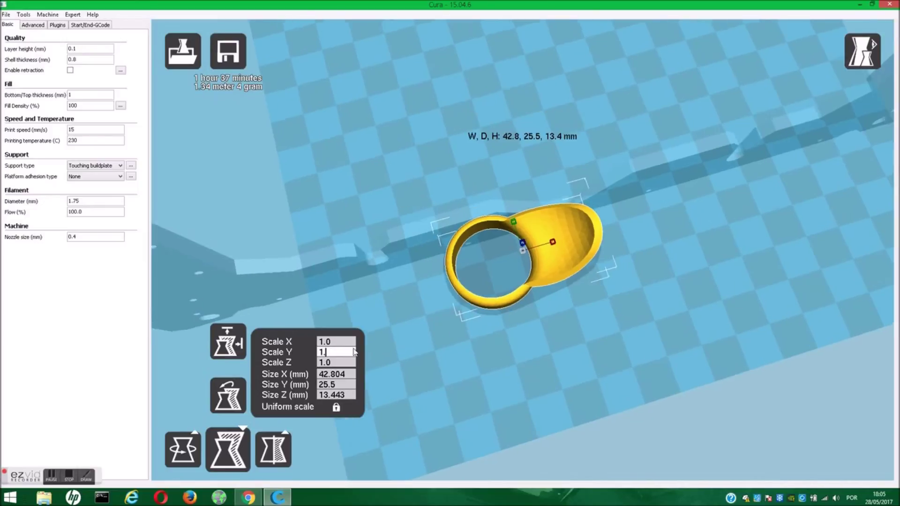
pyautogui.write('4')
pyautogui.press('BackSpace')
pyautogui.write('0')
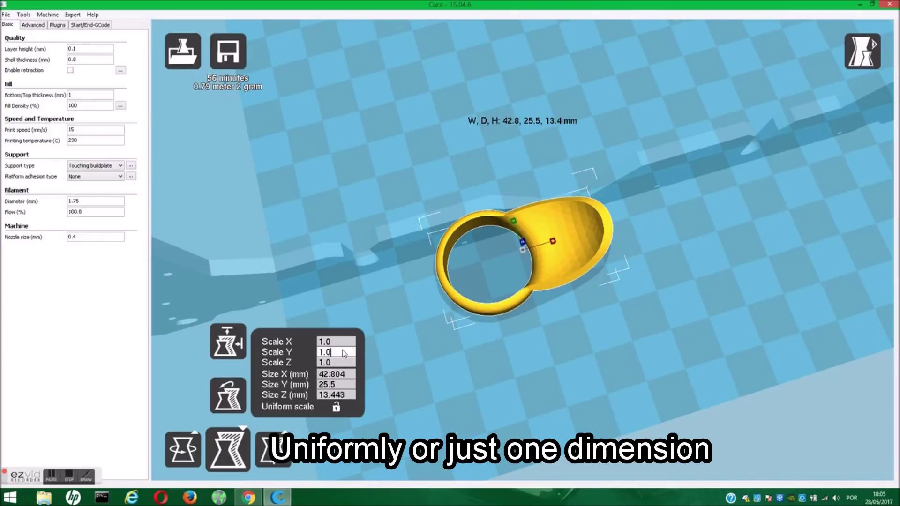
# With uniform scaling off, test a 1.2 depth-only stretch, then revert to 1.0.
pyautogui.press('BackSpace')
pyautogui.write('2')
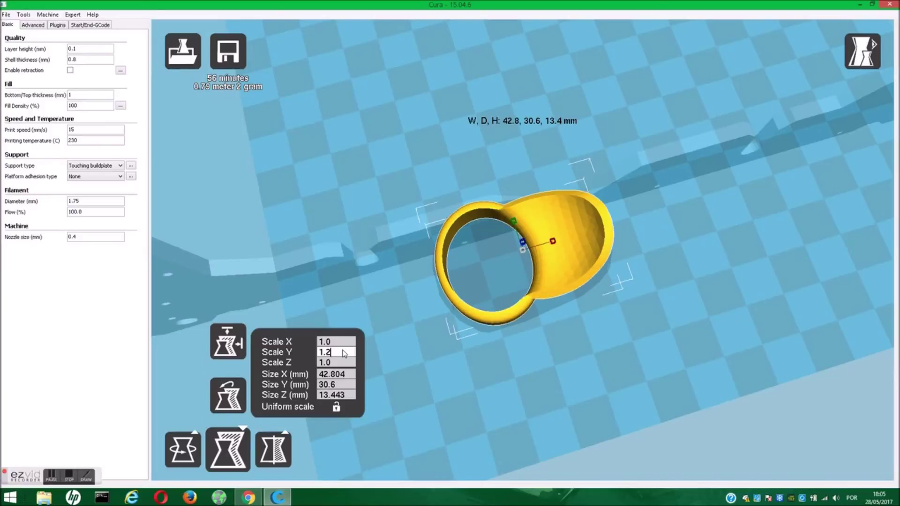
pyautogui.press('BackSpace')
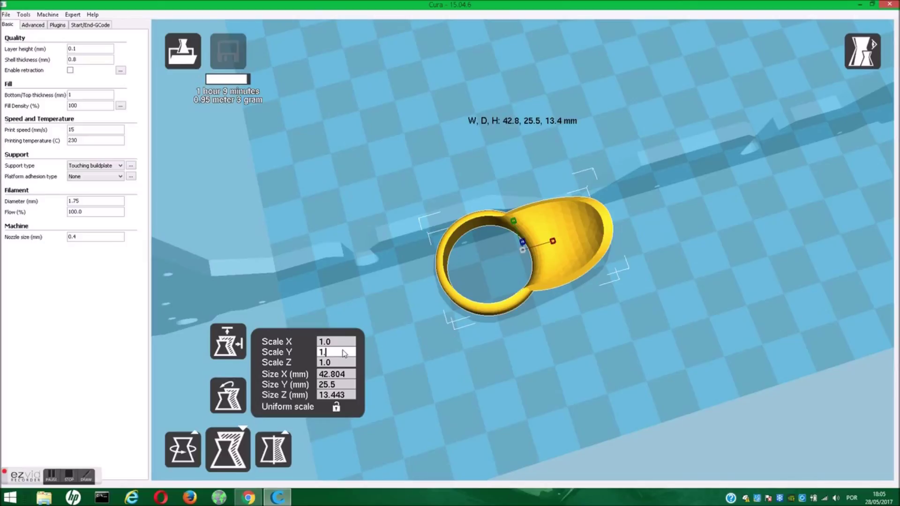
pyautogui.moveTo(427, 378); pyautogui.dragTo(415, 345, button='right')
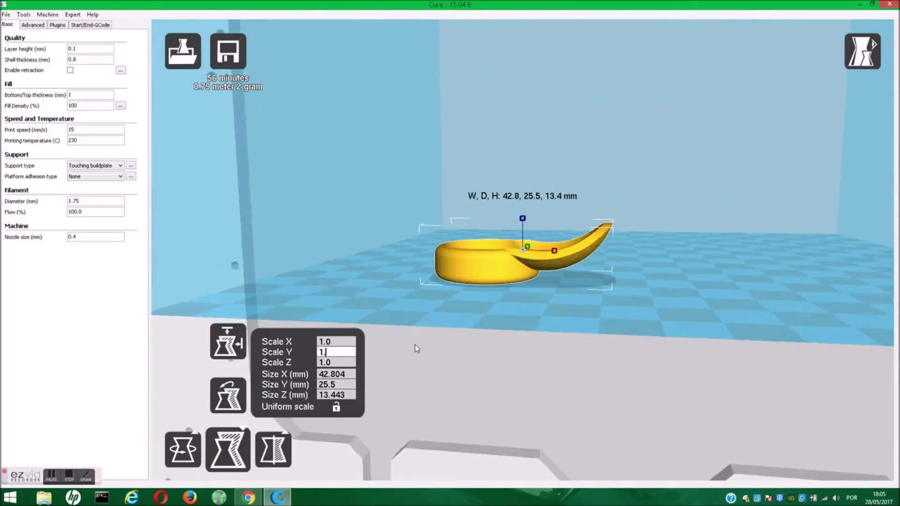